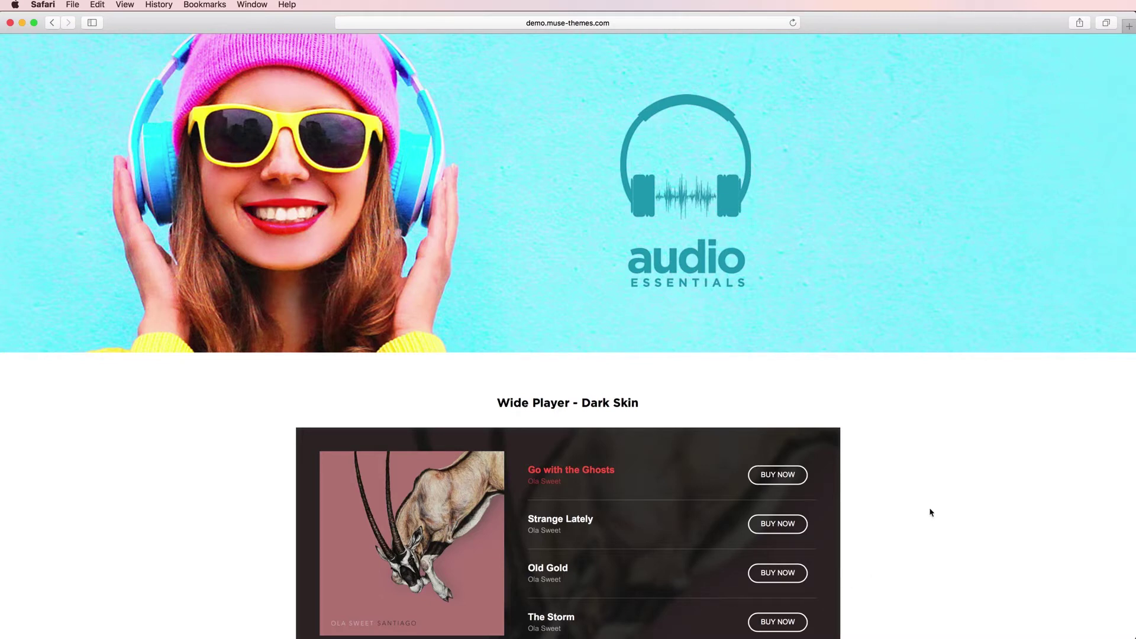
- Scroll the Audio Essentials demo page past the Wide and Standard players to the Compact Player - Light Skin
scroll(933, 510, down, 5)
scroll(934, 510, down, 6)
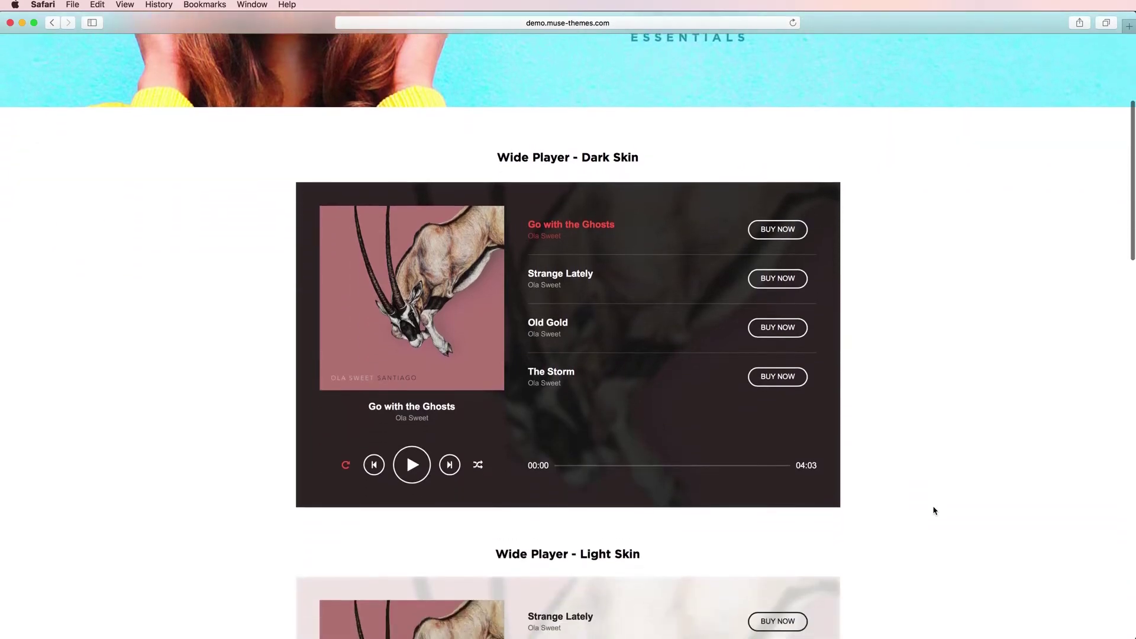
scroll(935, 510, down, 3)
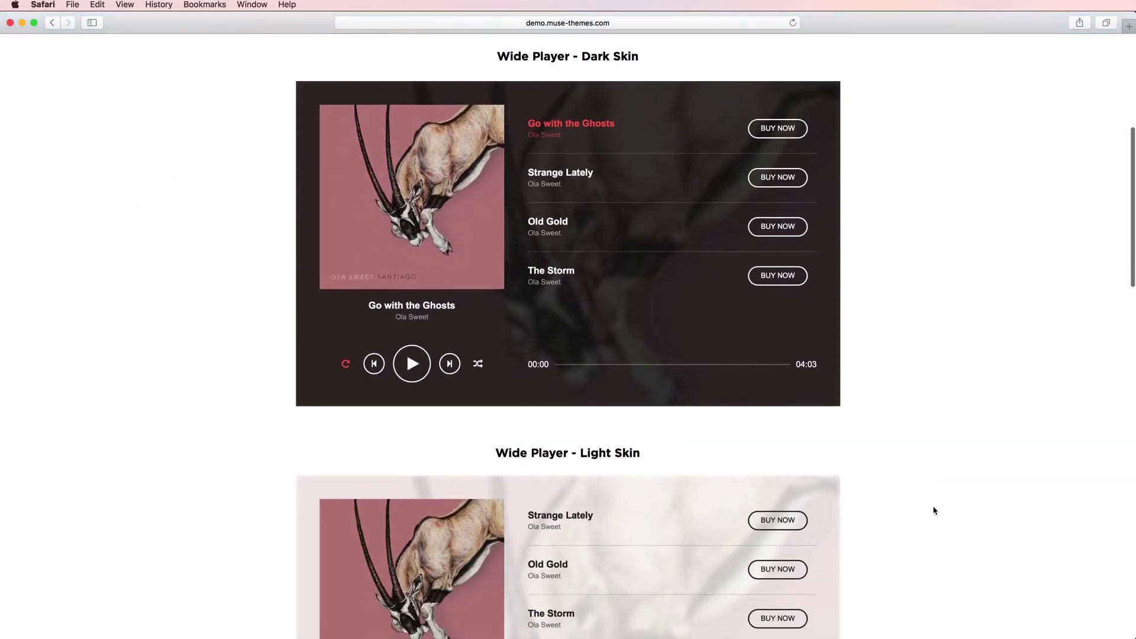
scroll(934, 510, up, 2)
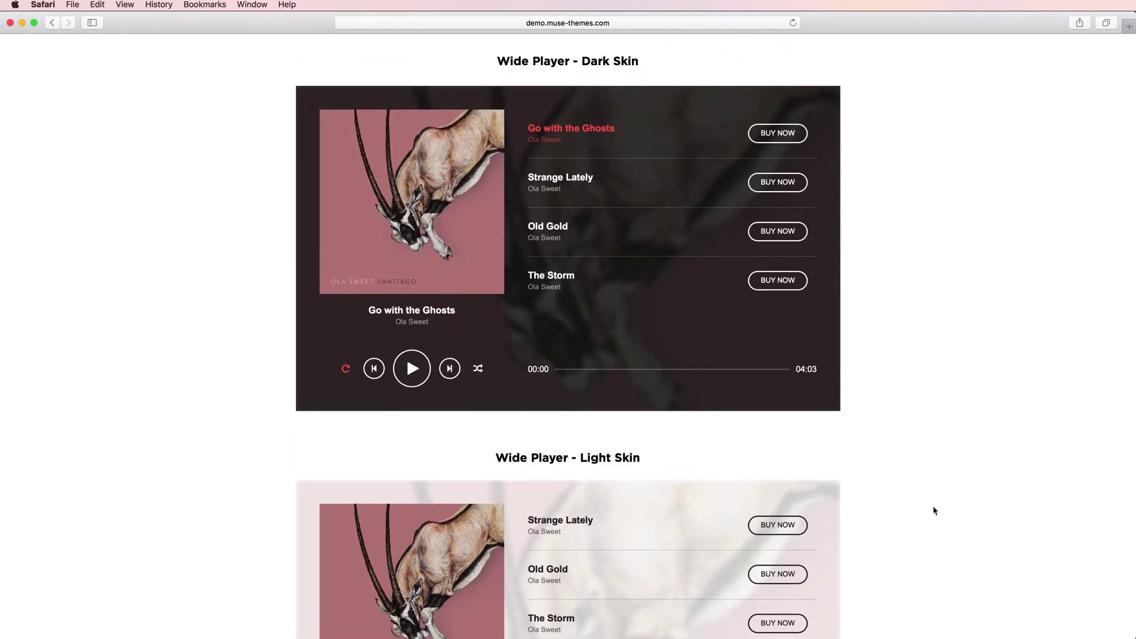
scroll(934, 510, down, 5)
scroll(934, 510, down, 8)
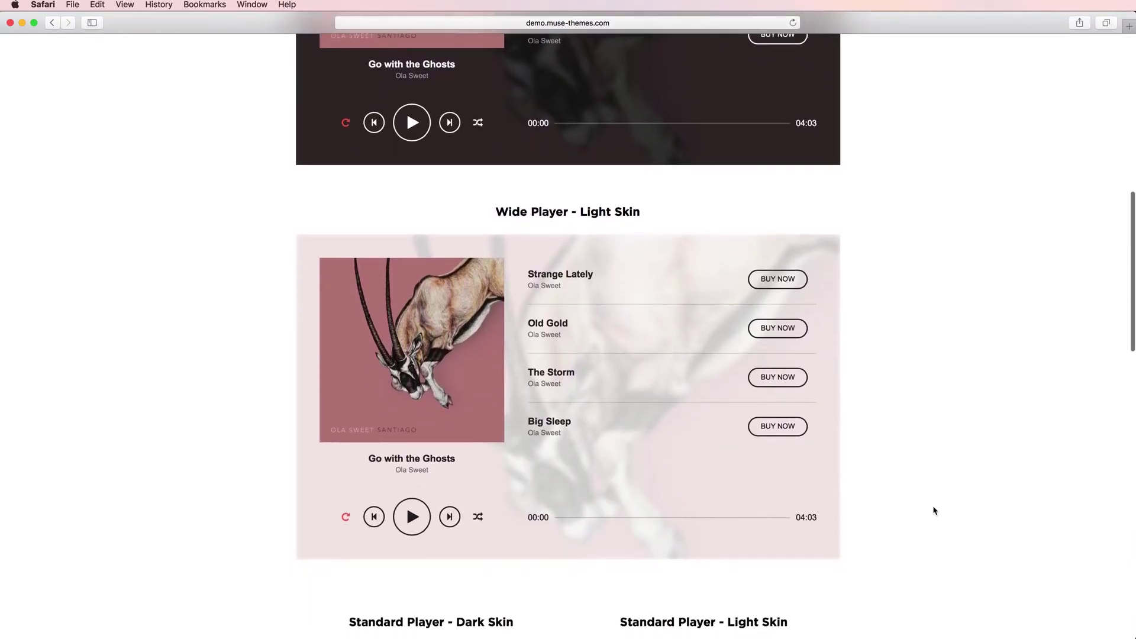
scroll(934, 510, down, 10)
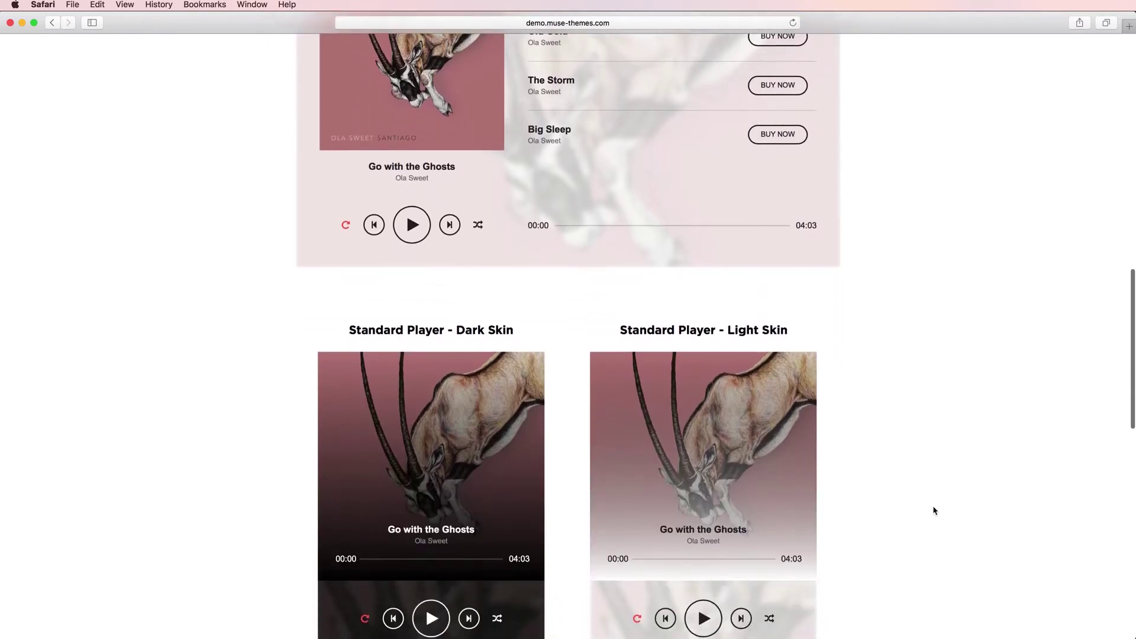
scroll(934, 510, down, 5)
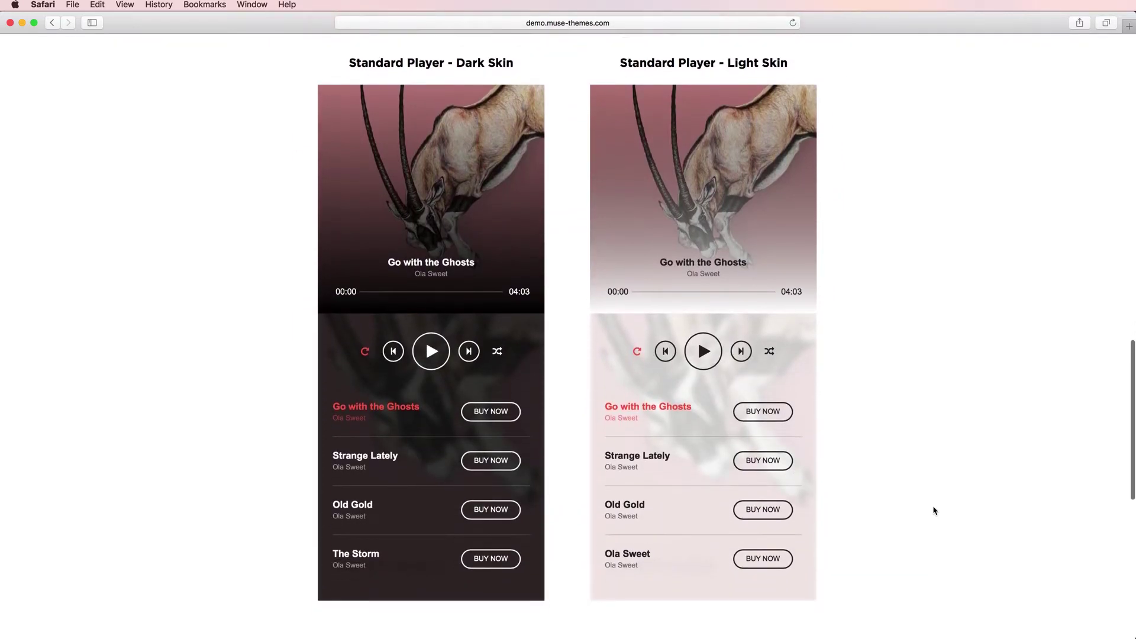
scroll(934, 510, up, 8)
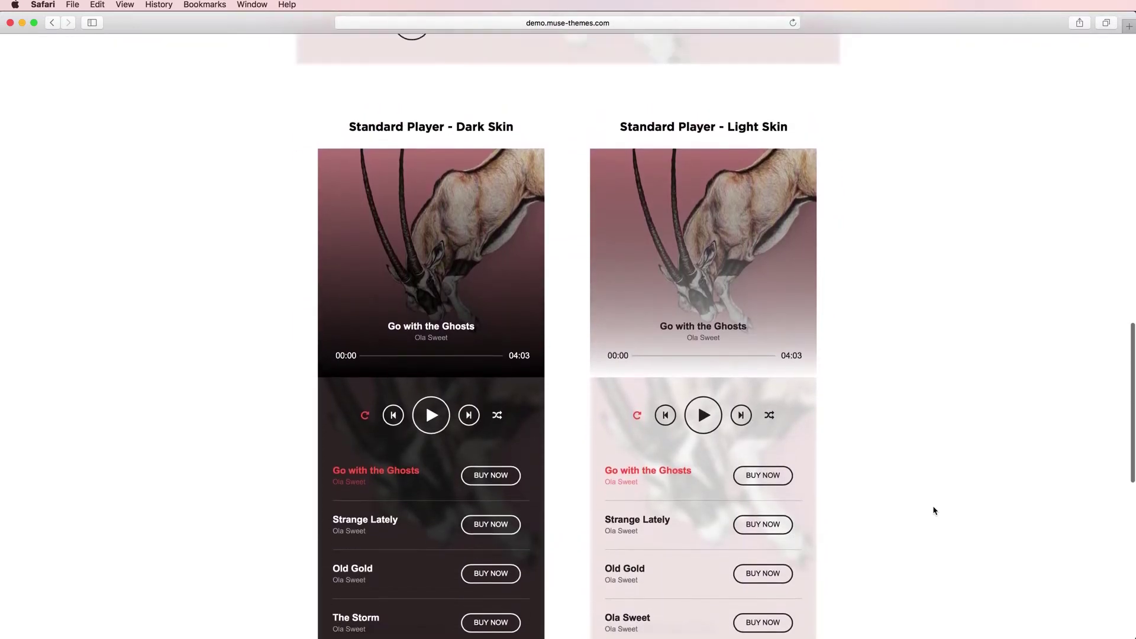
scroll(934, 510, up, 7)
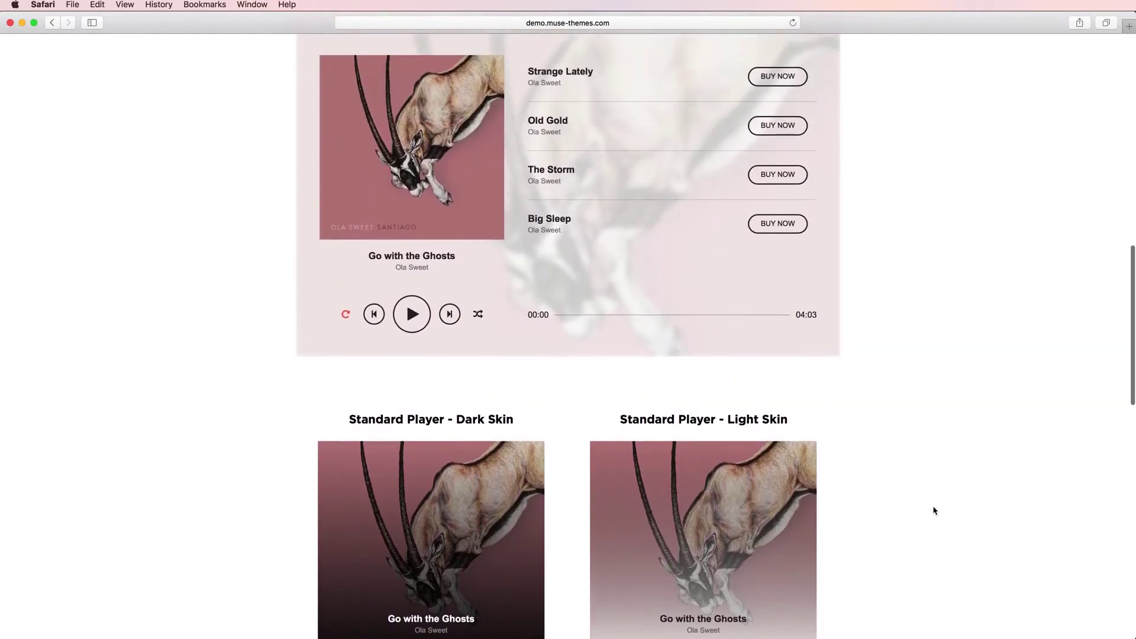
scroll(934, 510, down, 13)
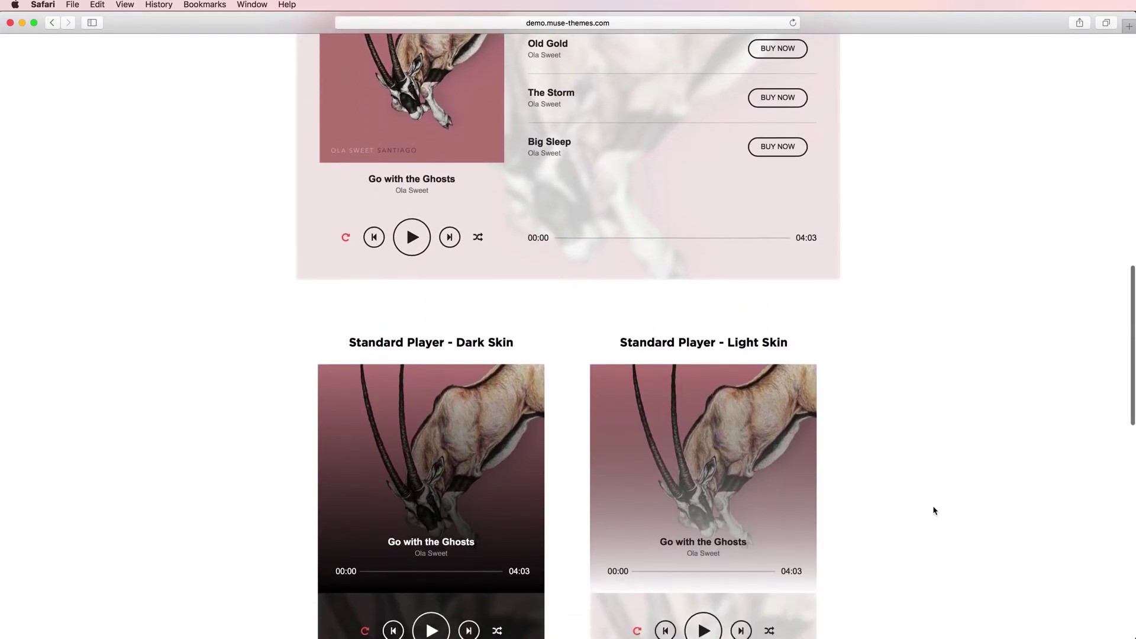
scroll(935, 510, down, 15)
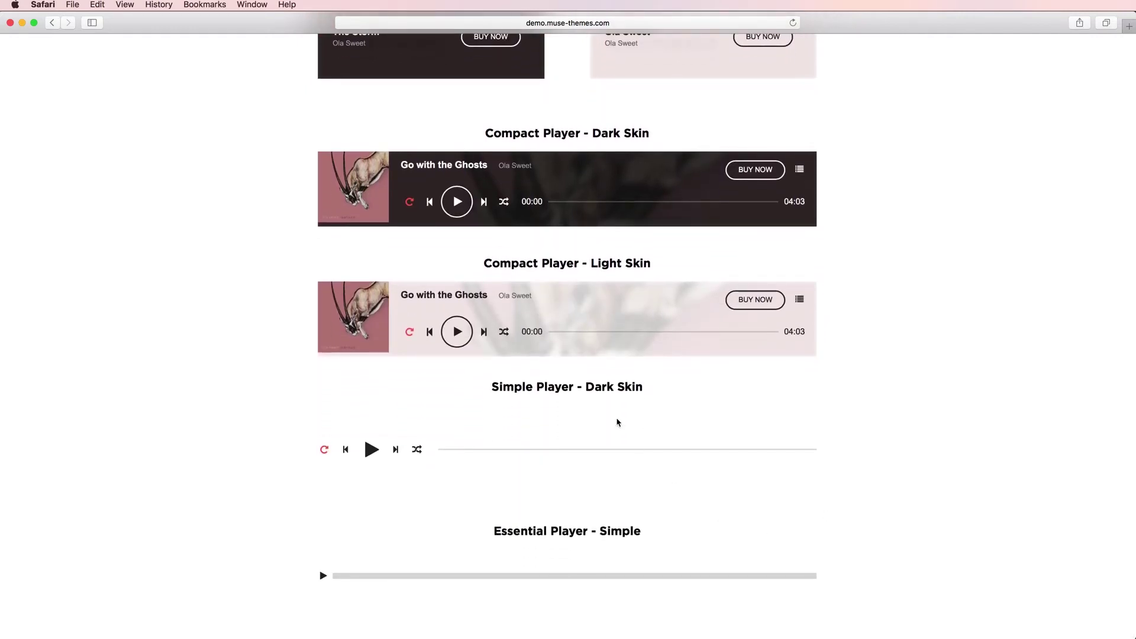
- Pause 'Go with the Ghosts' at 00:01 in the Compact Player - Light Skin, then return to the header
click(463, 333)
scroll(945, 372, up, 3)
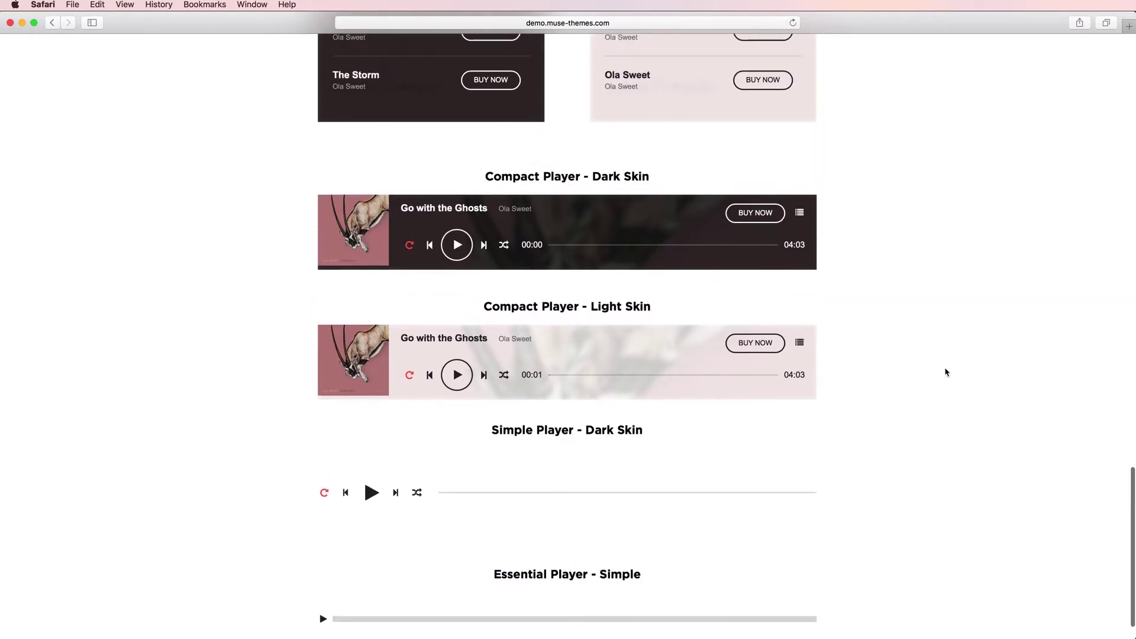
scroll(945, 372, up, 10)
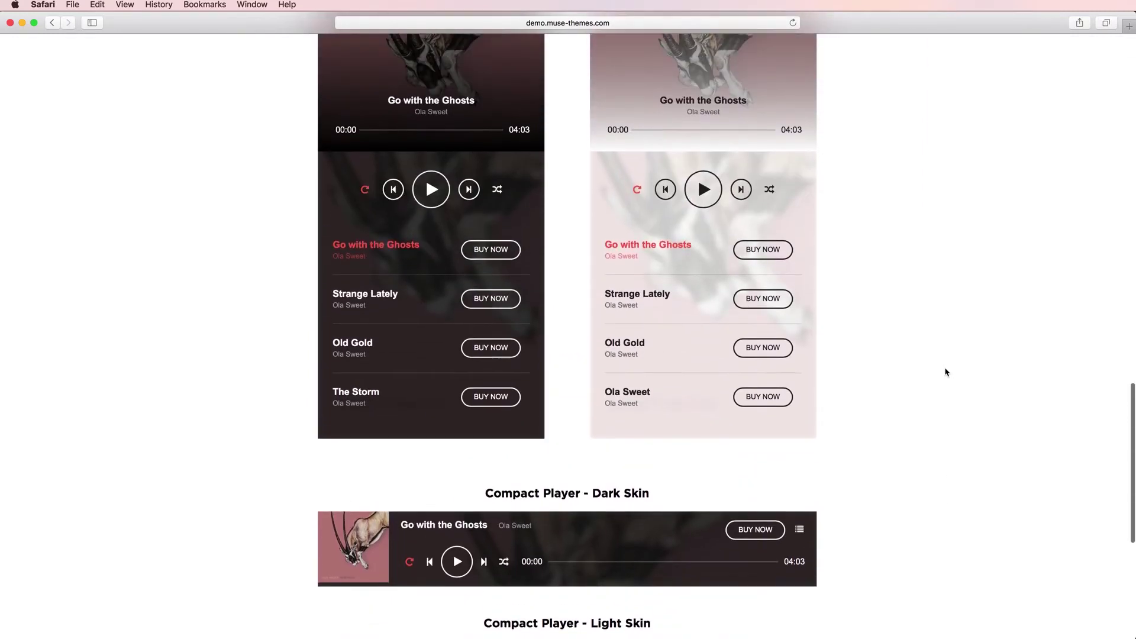
scroll(945, 372, up, 10)
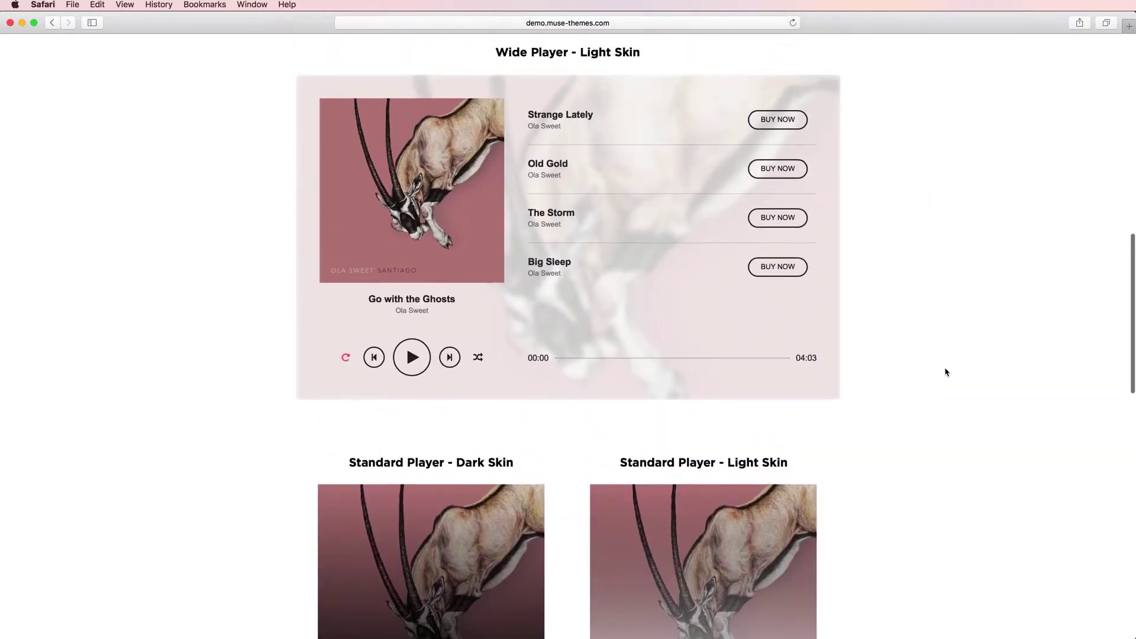
scroll(944, 372, up, 10)
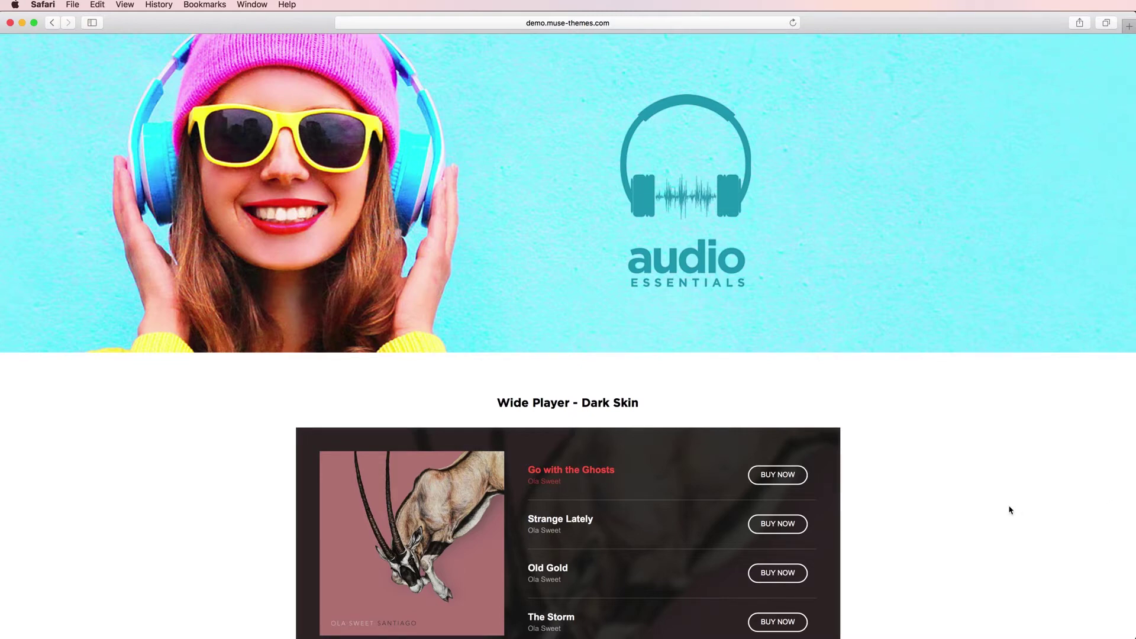
scroll(1011, 508, down, 10)
scroll(1011, 509, down, 15)
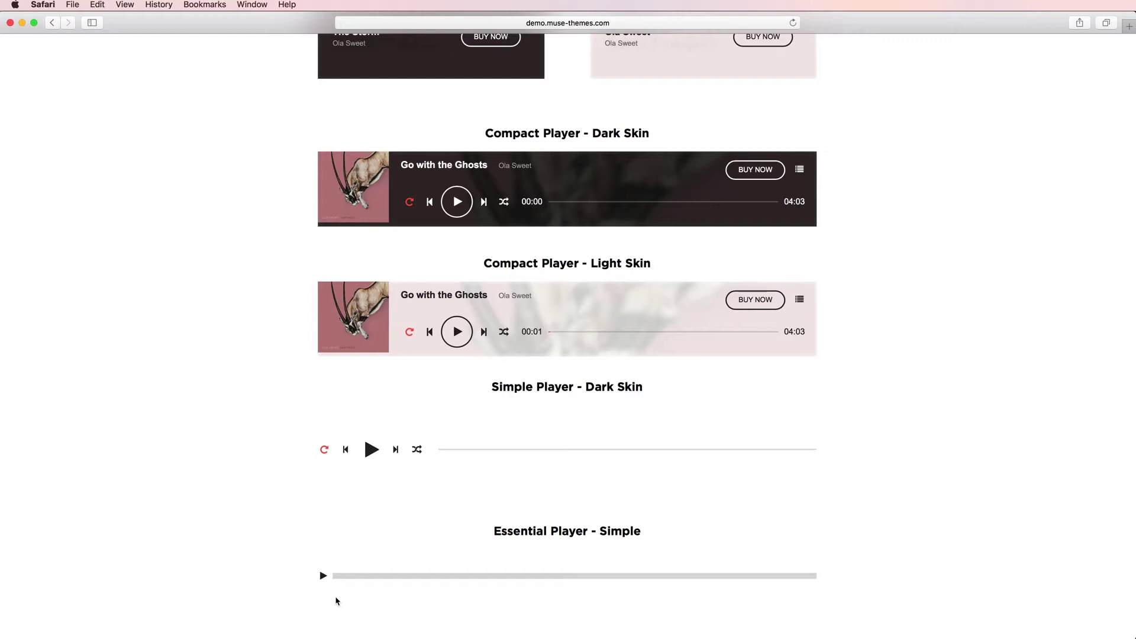
- Scroll up through the demo players to the page header, then back down the page
scroll(900, 509, up, 3)
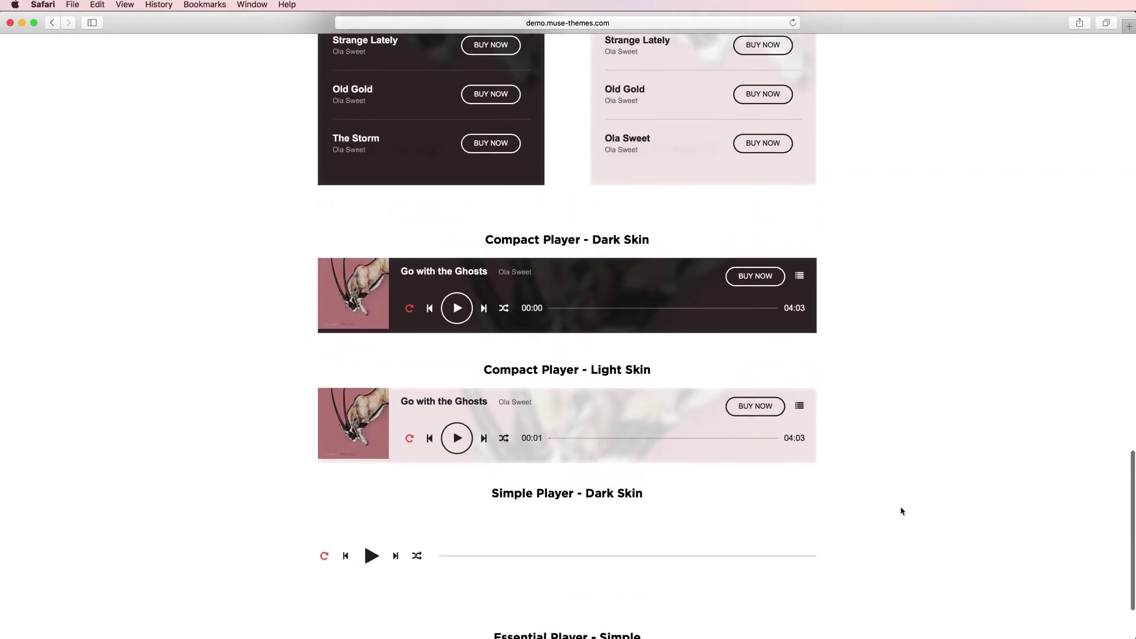
scroll(901, 511, up, 5)
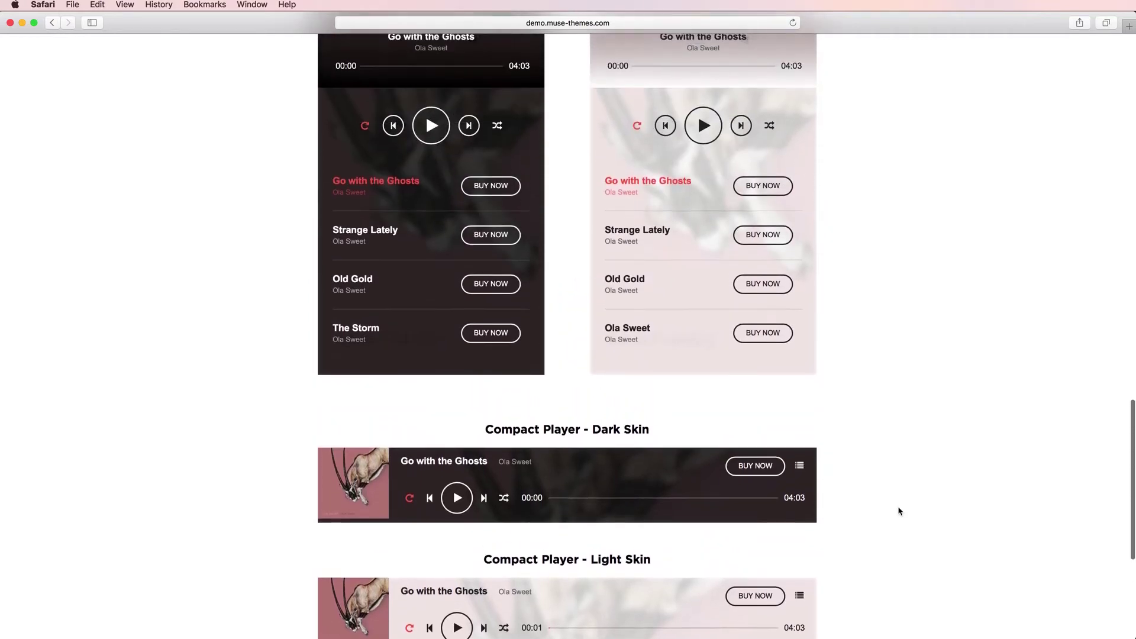
scroll(900, 511, up, 6)
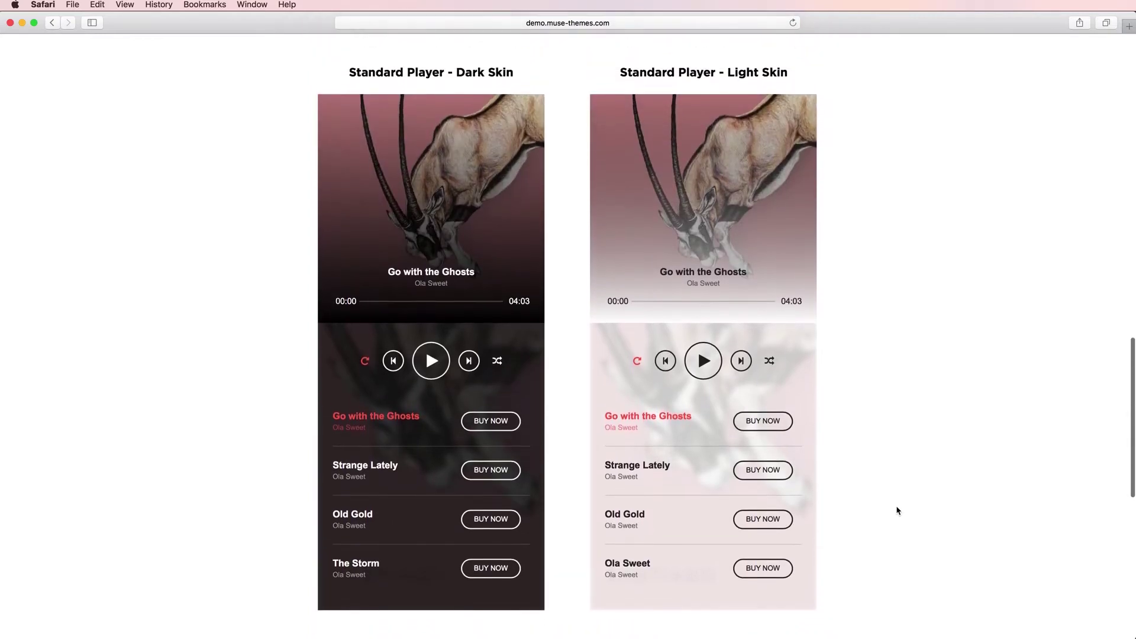
scroll(897, 511, up, 10)
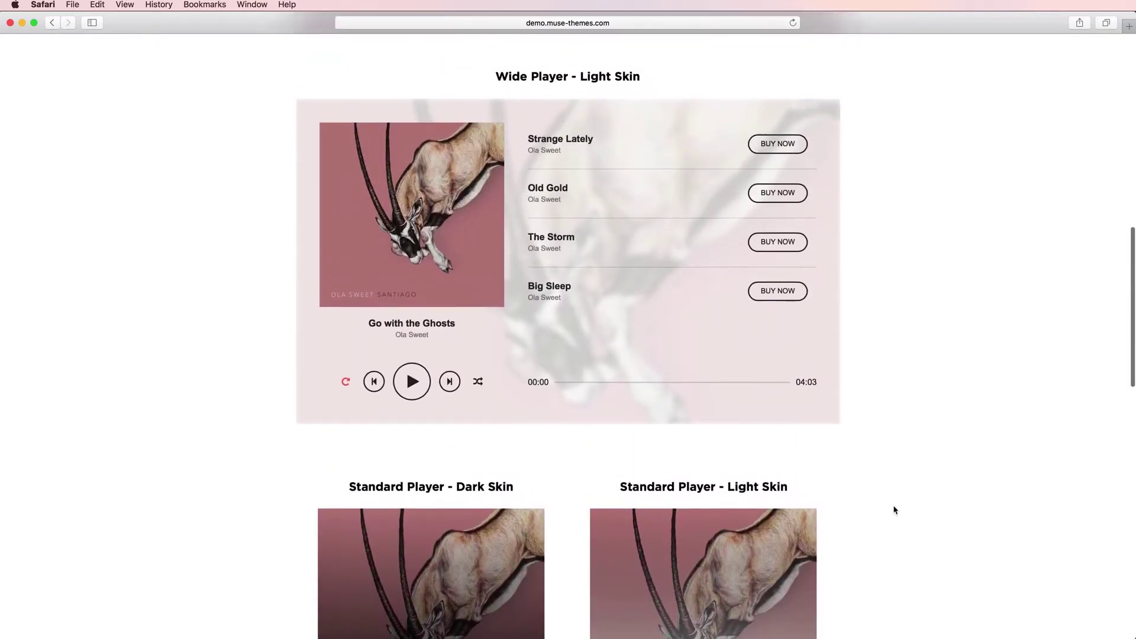
scroll(894, 510, up, 10)
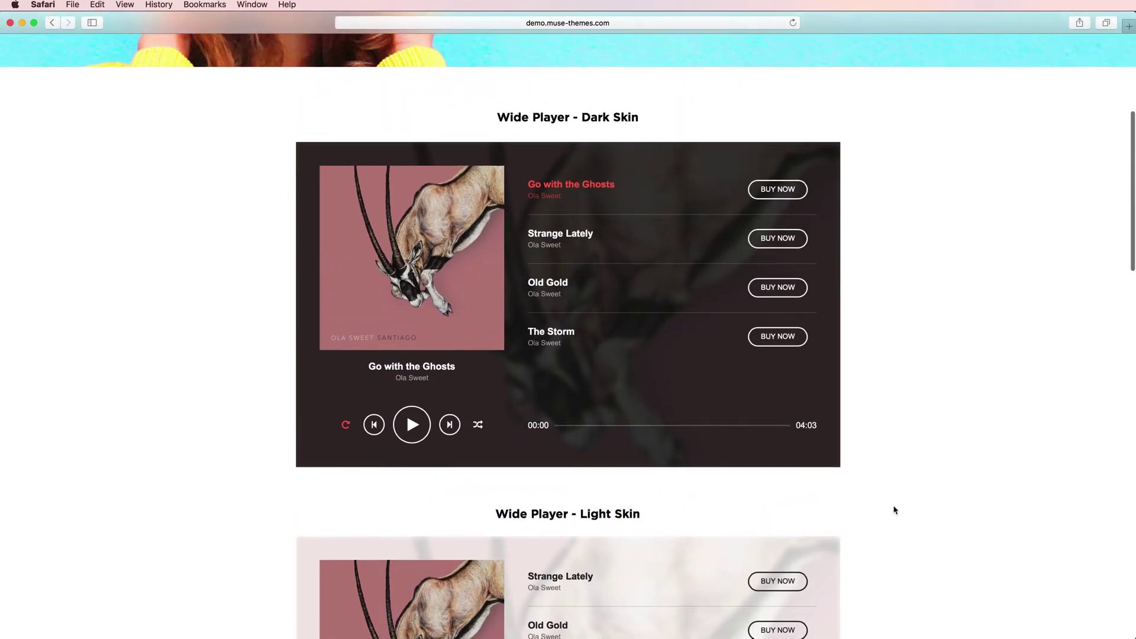
scroll(895, 510, up, 4)
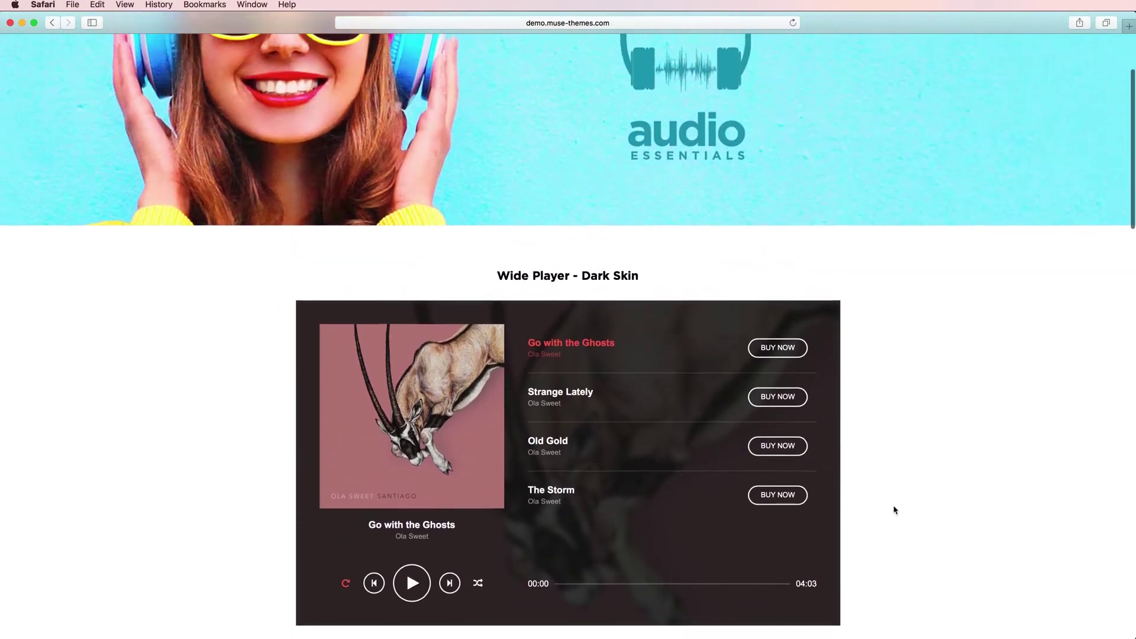
scroll(895, 510, down, 1)
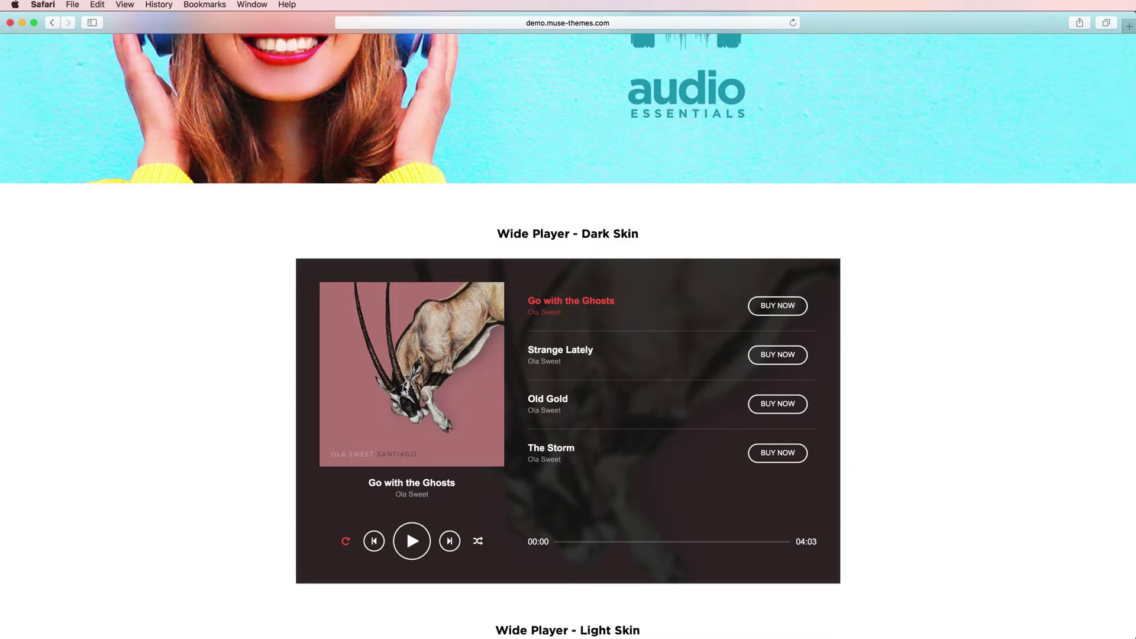
scroll(305, 400, down, 2)
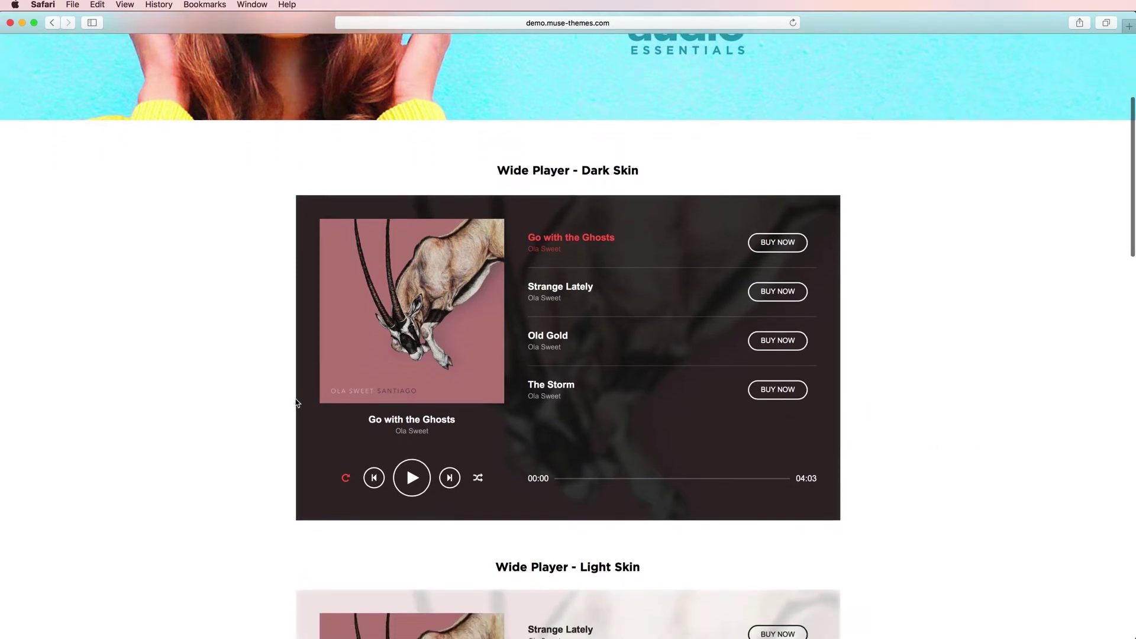
scroll(293, 399, down, 5)
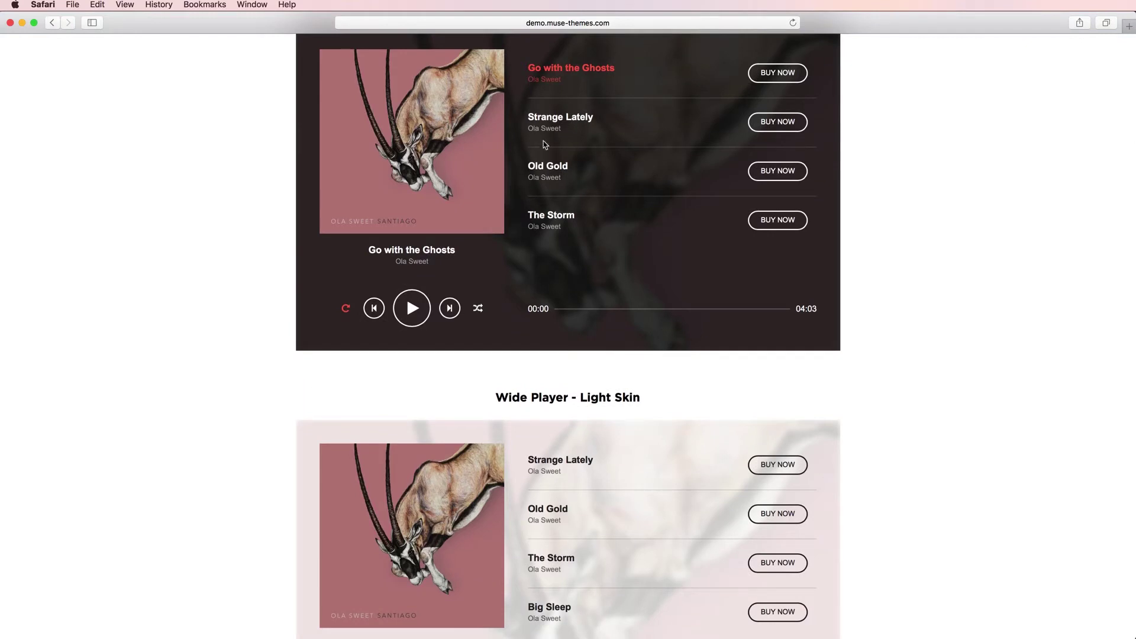
scroll(579, 269, down, 5)
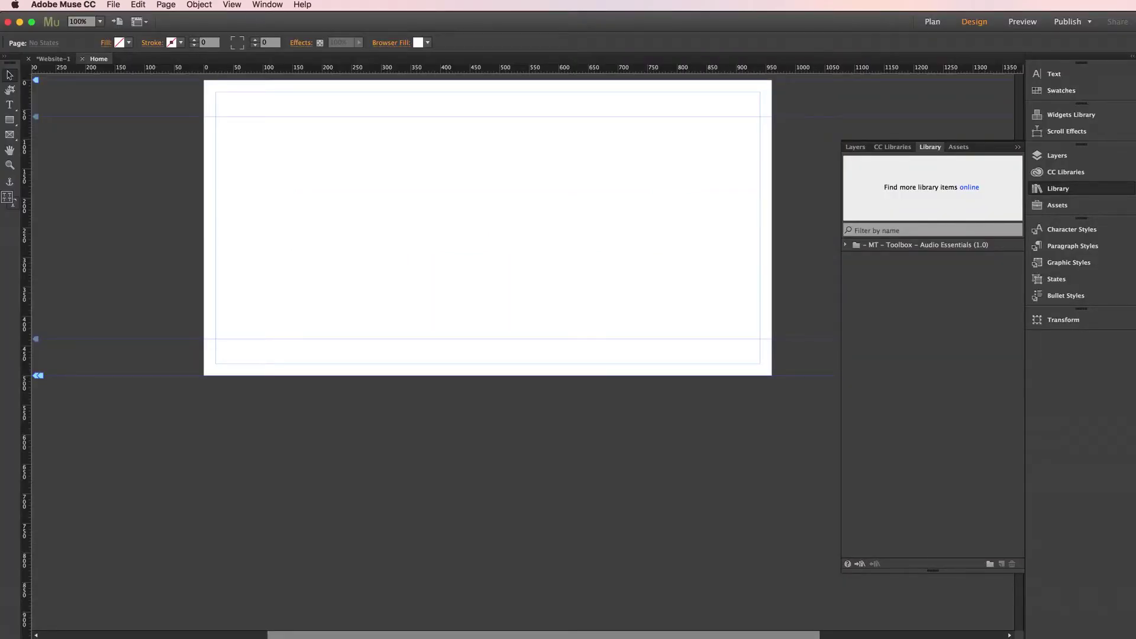
- Drag Audio Essential from the Audio Essentials library folder onto the Home page, positioned at X 230, Y 62
click(845, 245)
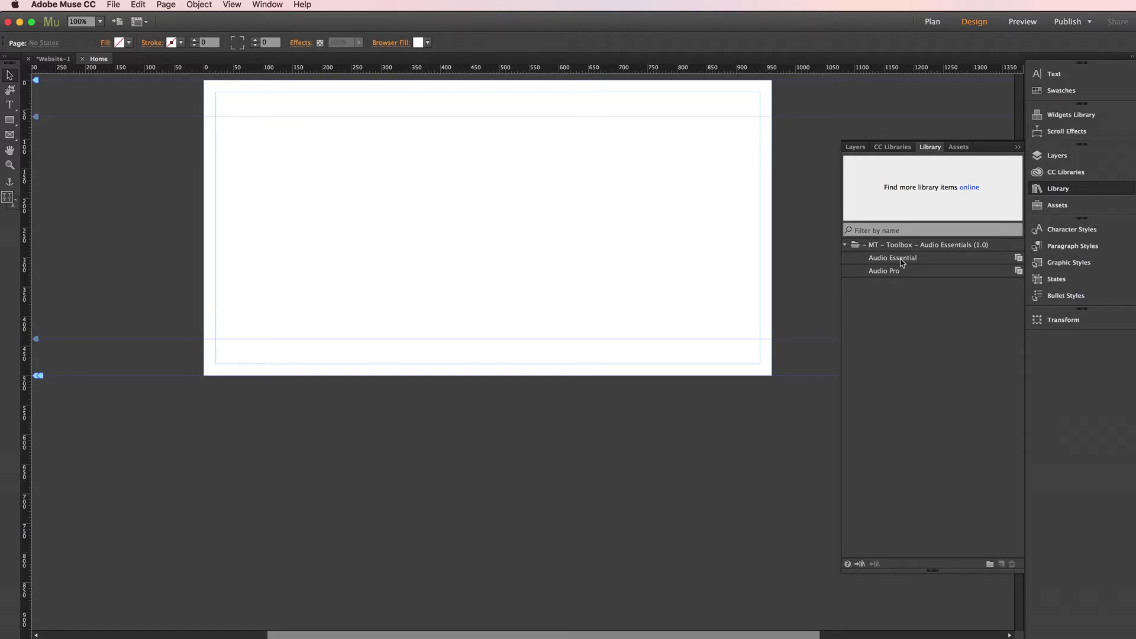
drag(908, 261, 322, 129)
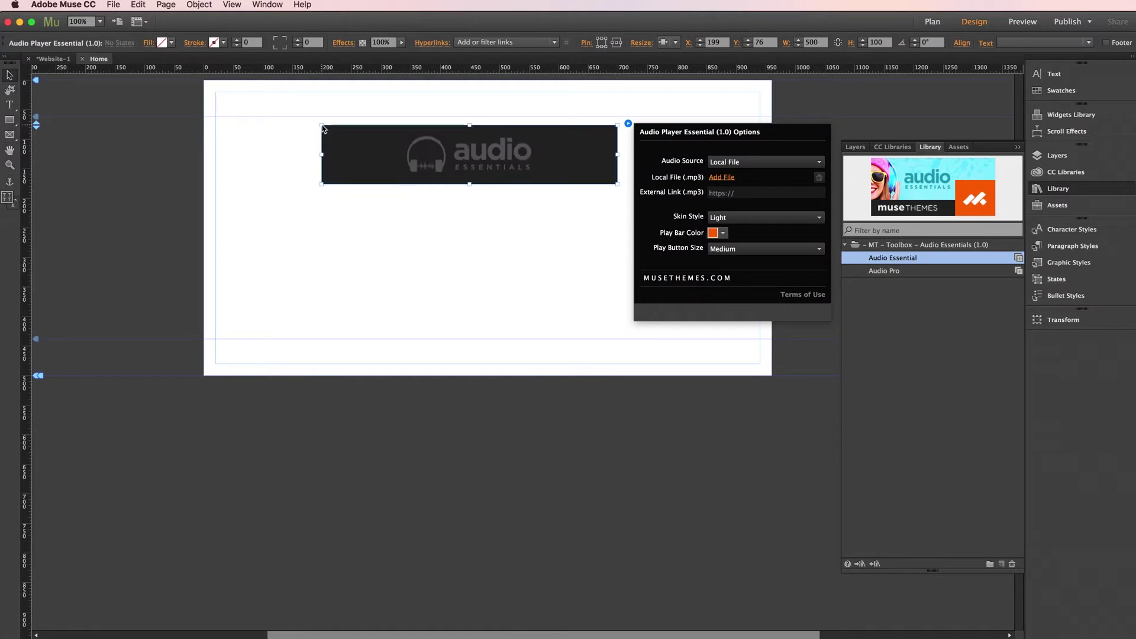
drag(428, 153, 446, 142)
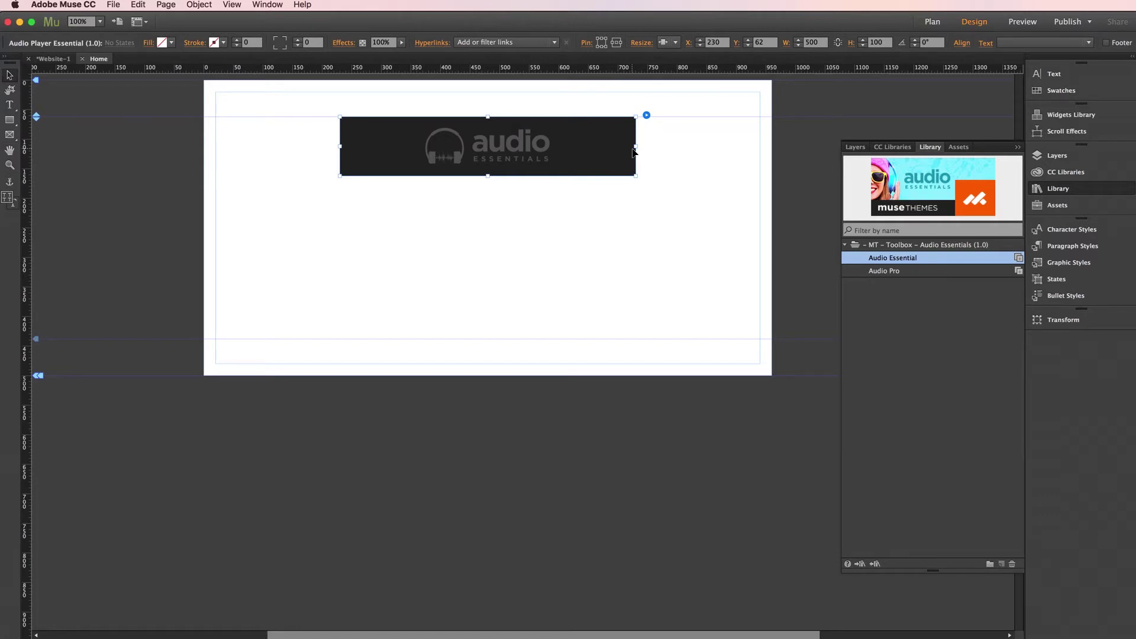
- In the audio widget's options, set Audio Source to Local File instead of an external link
click(646, 115)
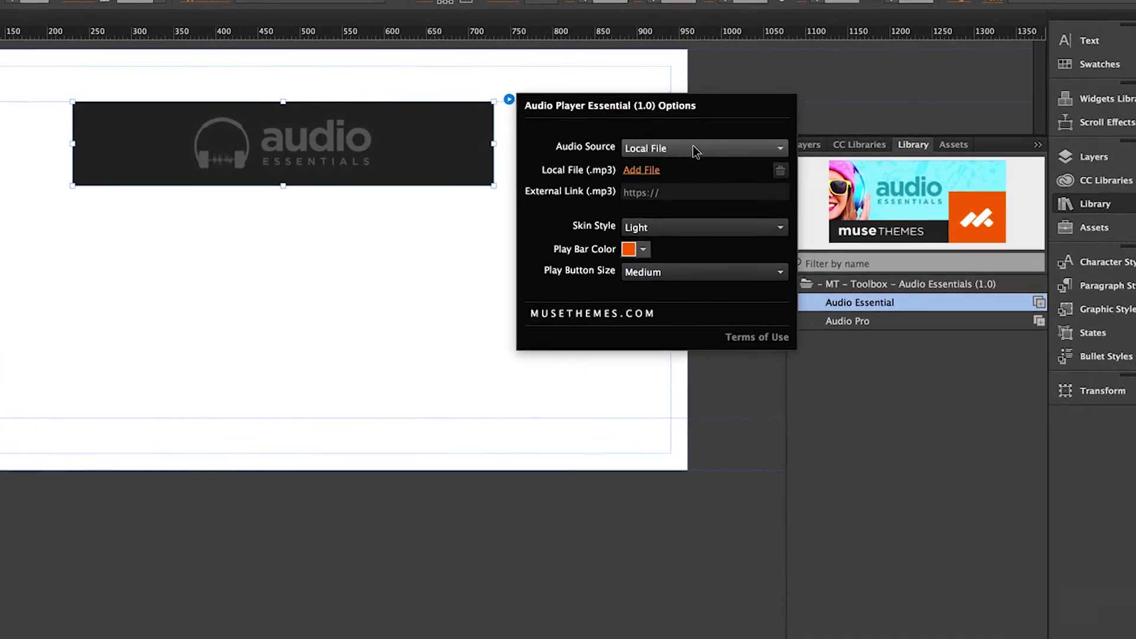
click(692, 150)
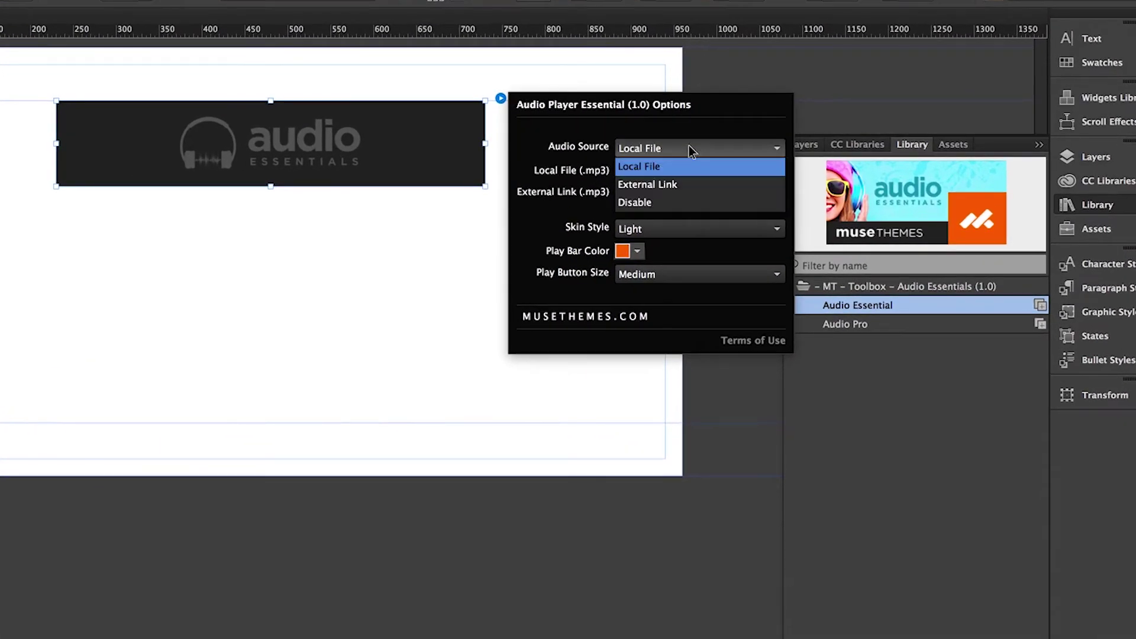
click(665, 186)
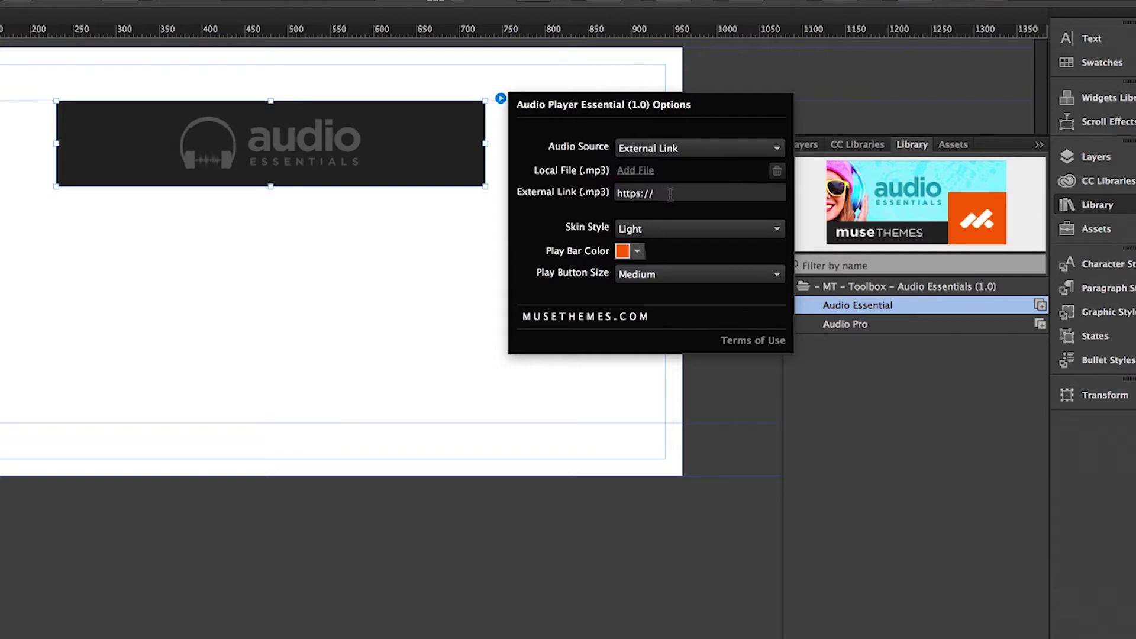
click(666, 194)
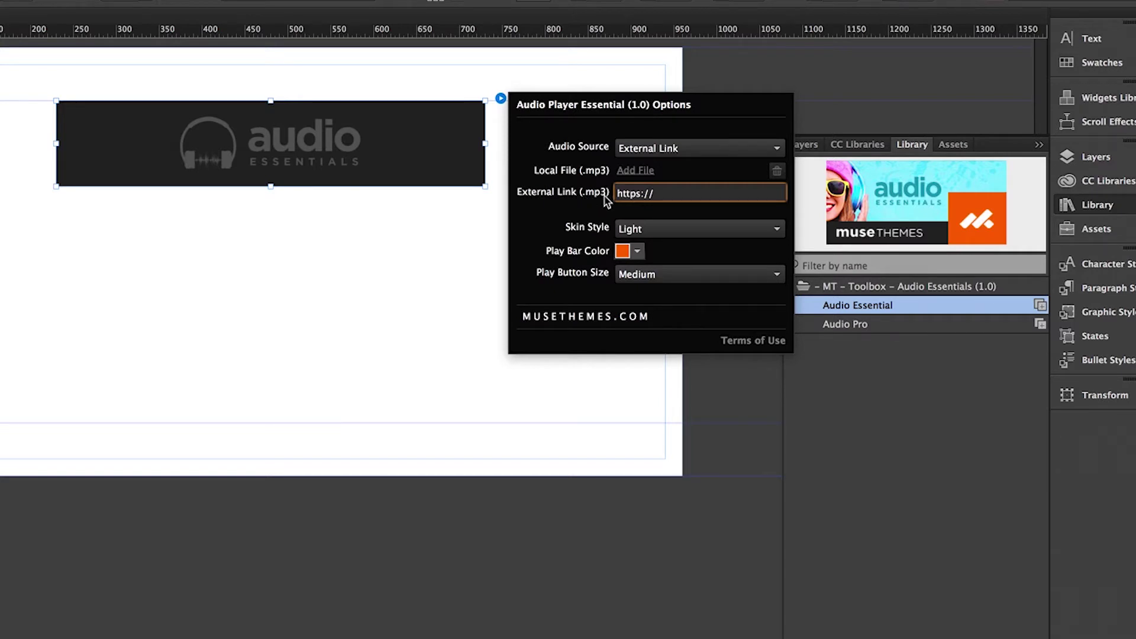
click(671, 149)
click(659, 166)
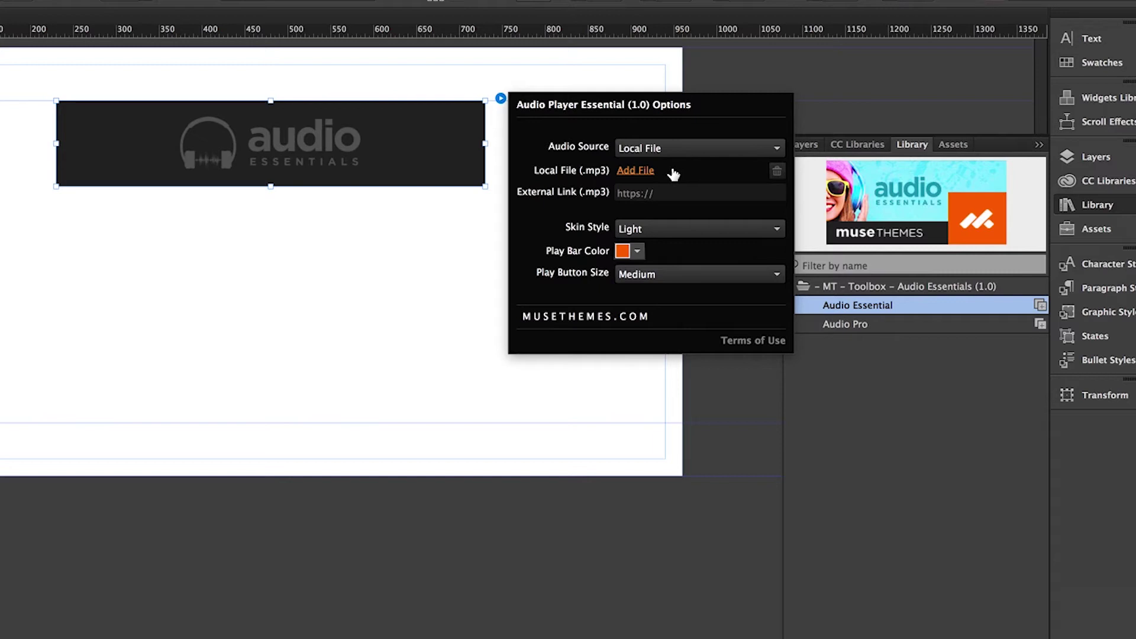
- Add Old Gold.mp3 as the local file and switch the skin style to Dark
click(644, 171)
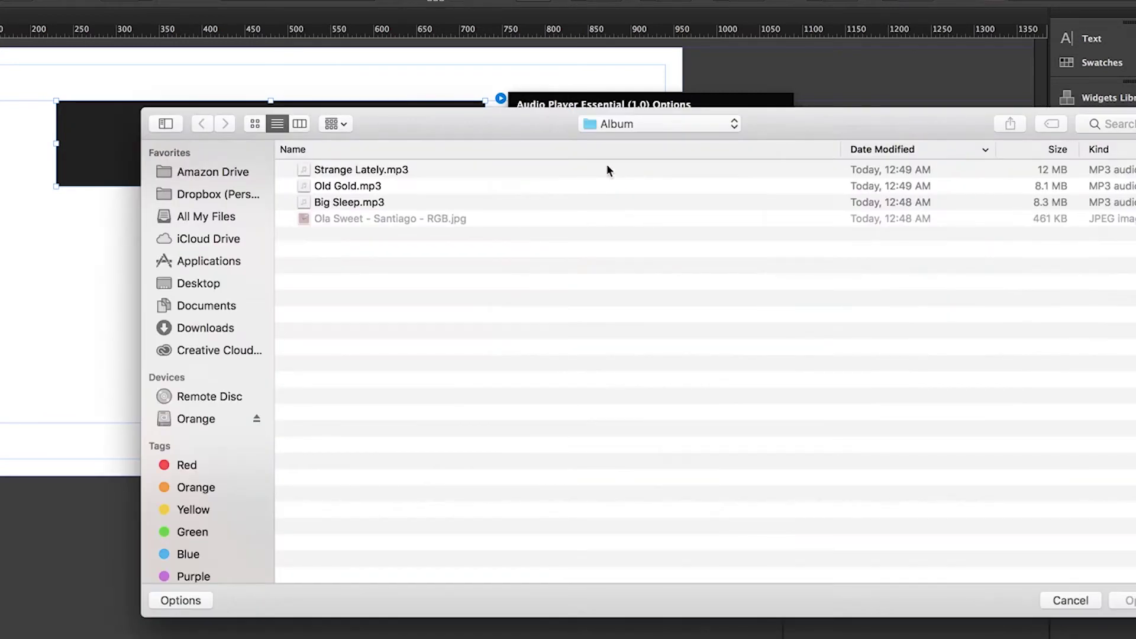
drag(484, 129, 446, 127)
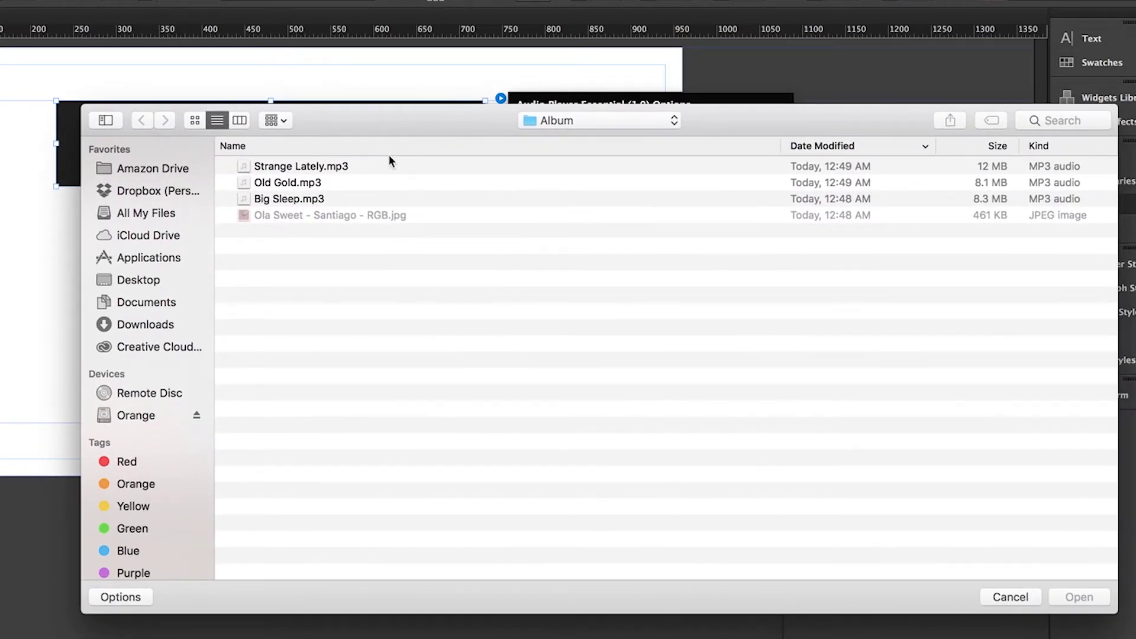
click(274, 183)
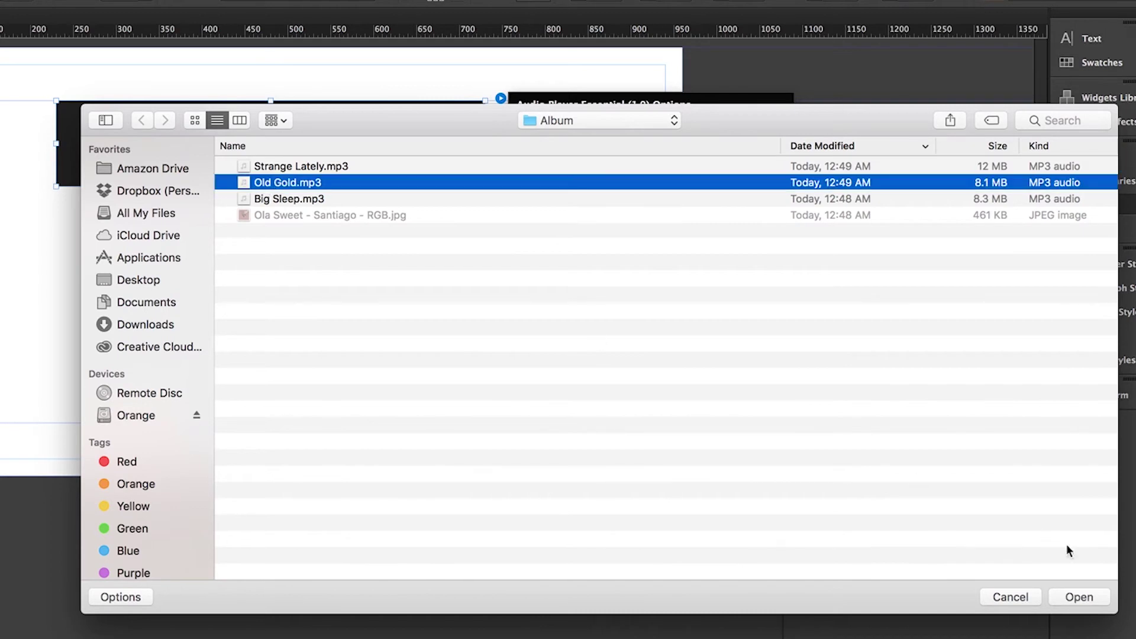
click(1079, 597)
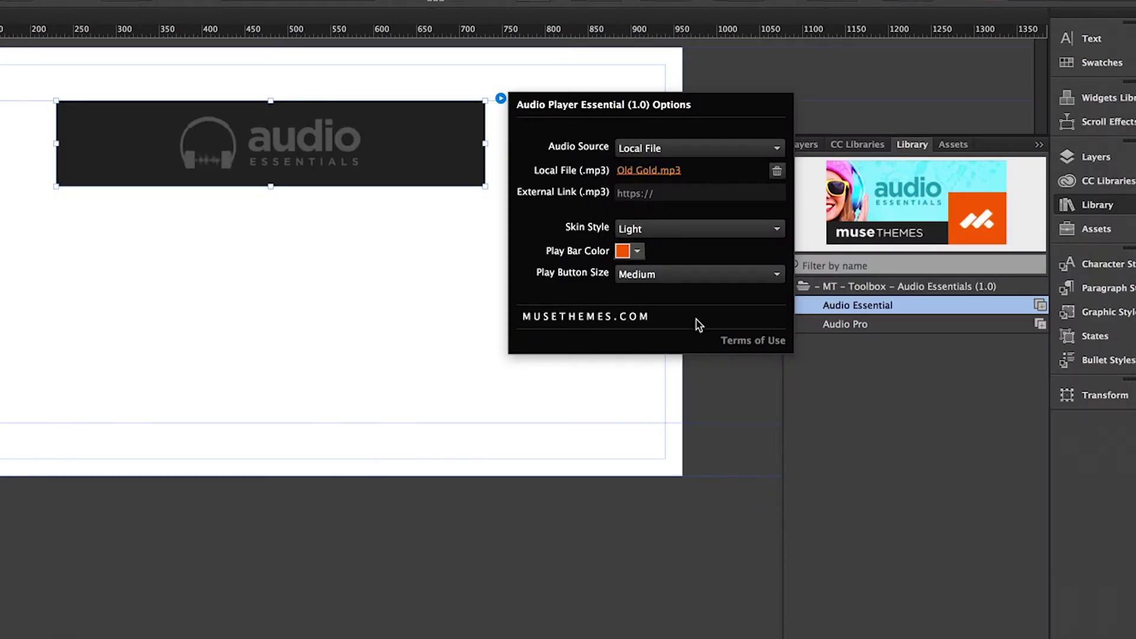
click(663, 229)
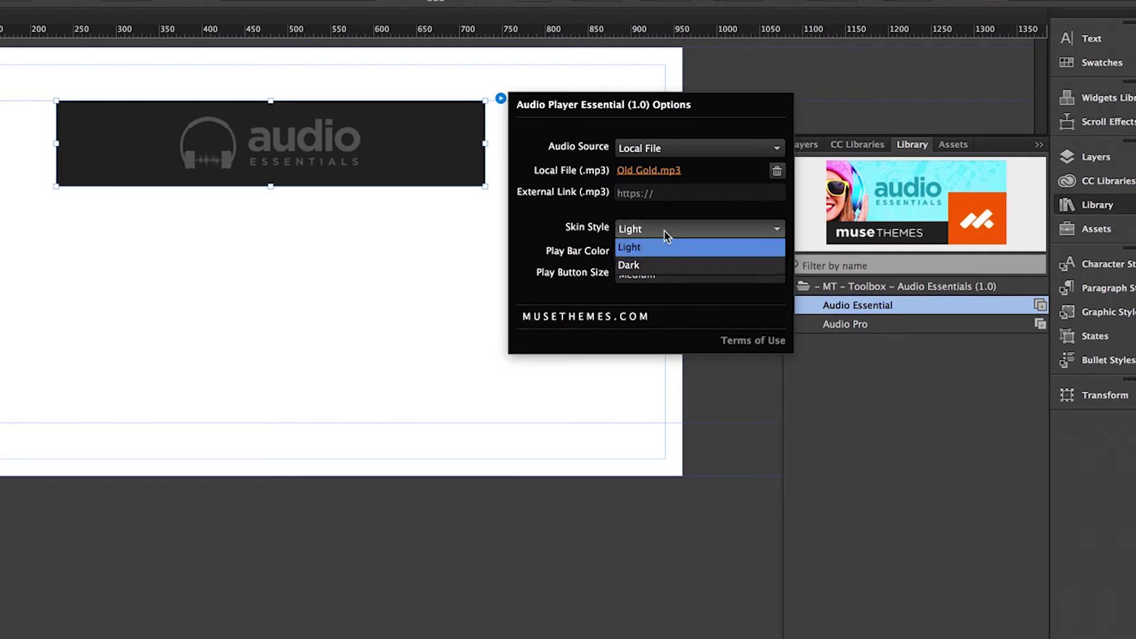
click(642, 265)
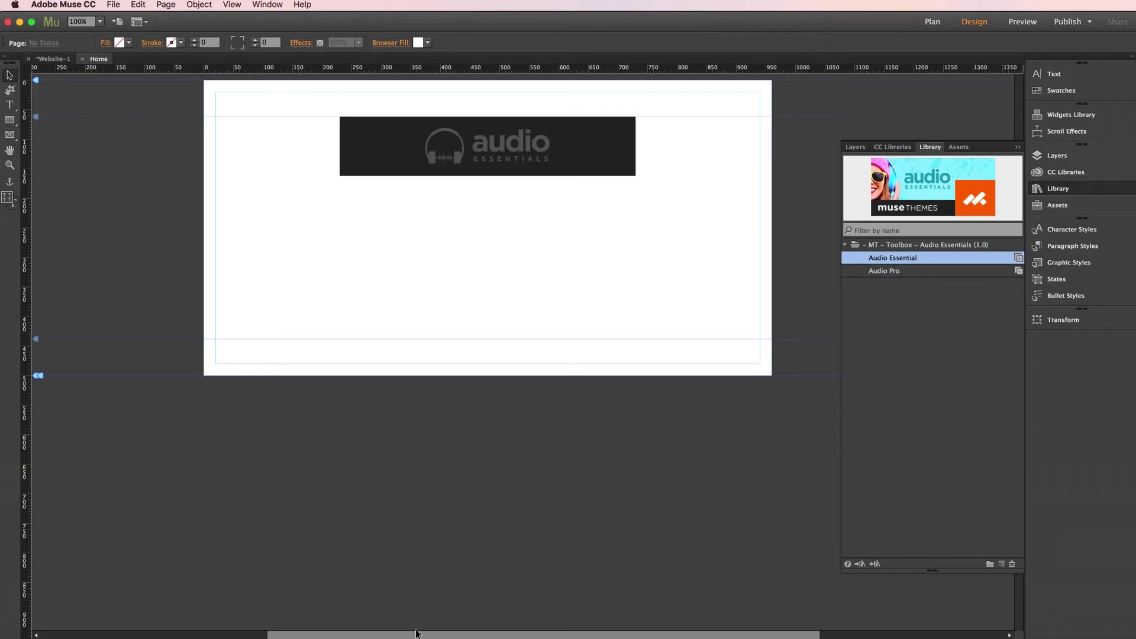
- Delete the Essentials player and place an Audio Pro widget at the page's top centre
click(503, 148)
key(Delete)
click(881, 272)
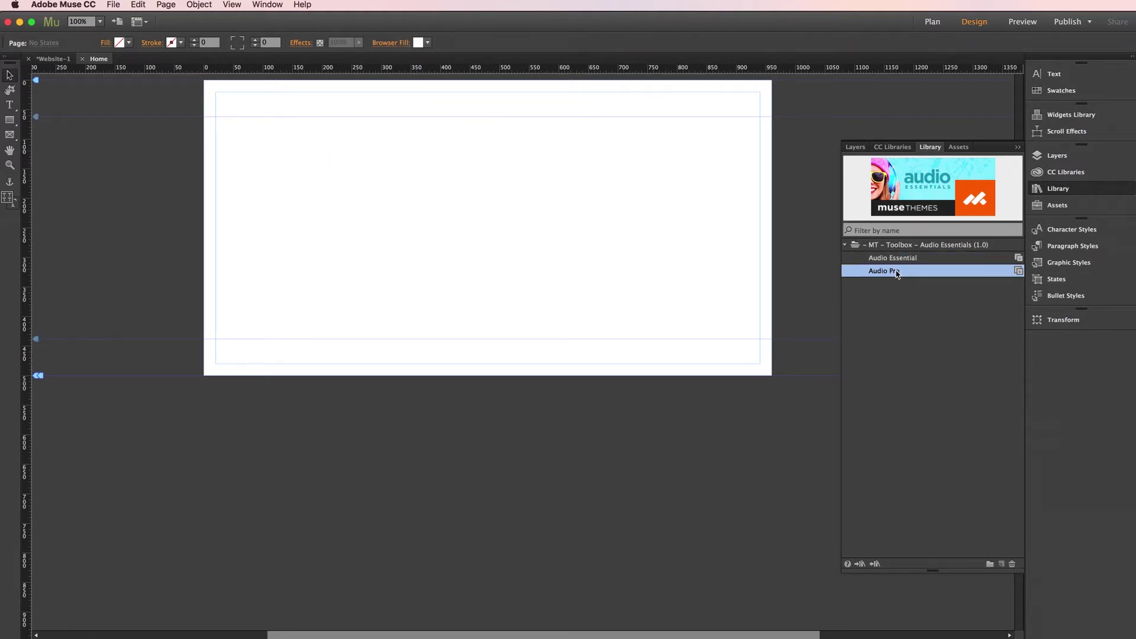
drag(882, 272, 309, 117)
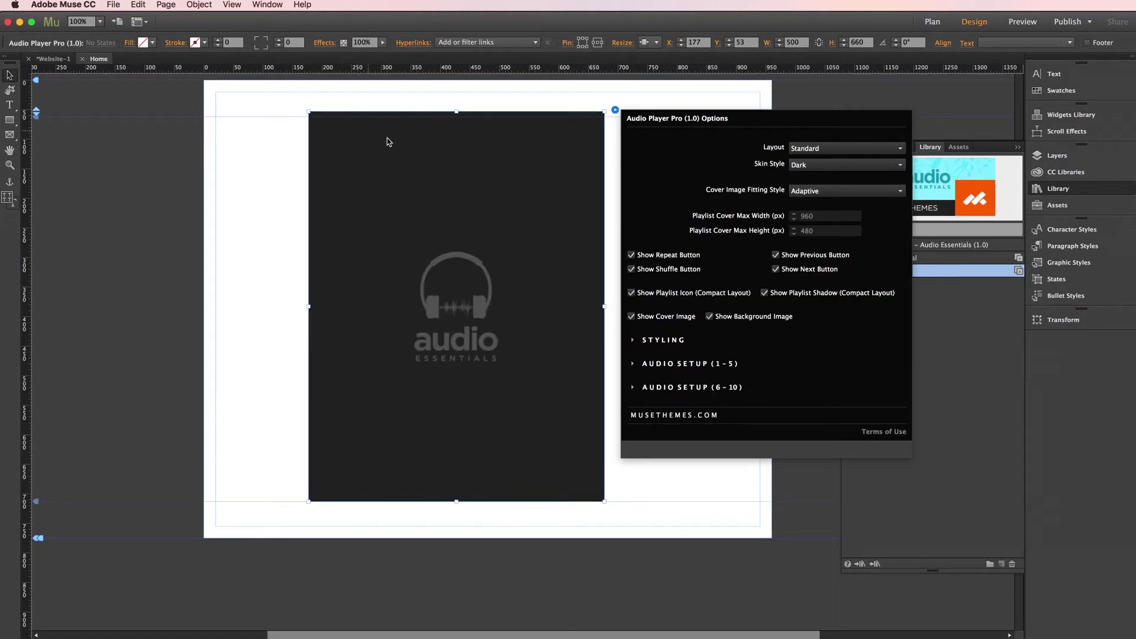
drag(389, 142, 405, 139)
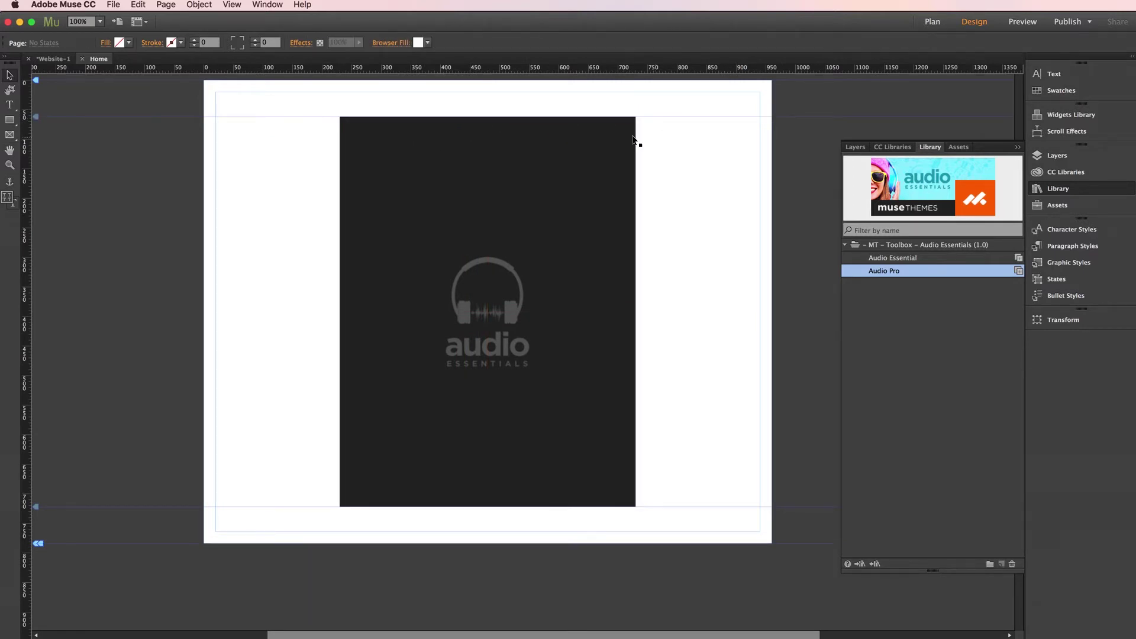
- Check the Pro player's Layout choices in its options, keeping Standard
click(647, 116)
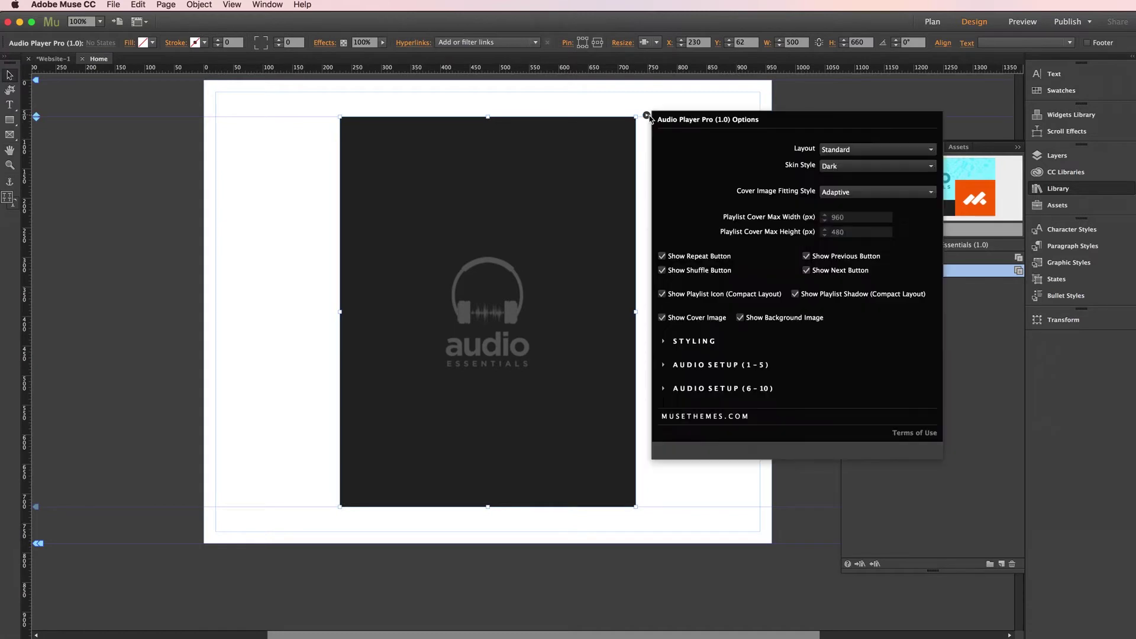
click(836, 150)
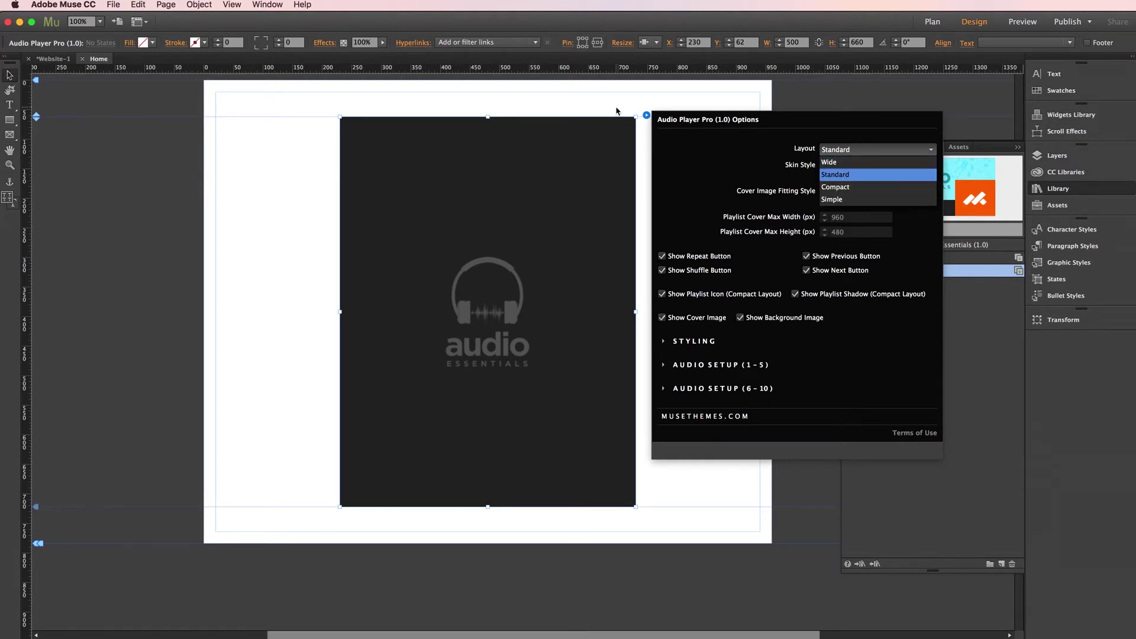
click(530, 182)
- In Safari's demo.muse-themes.com tab, scroll through the wide, standard, compact and simple player demos
key(super+shift+e)
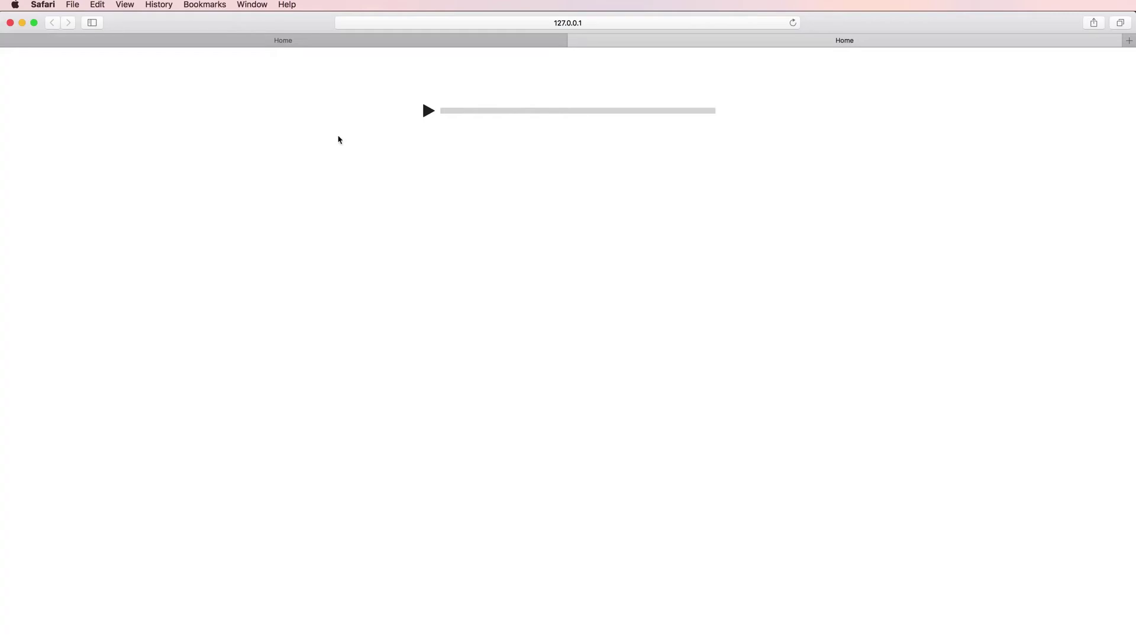
click(334, 42)
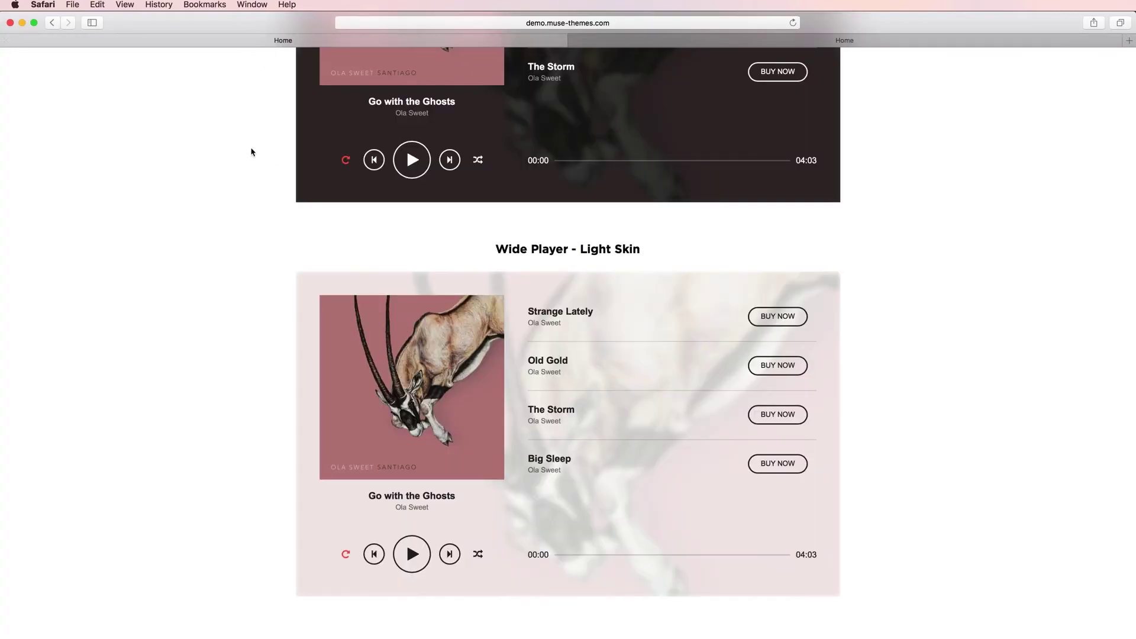
scroll(252, 153, up, 5)
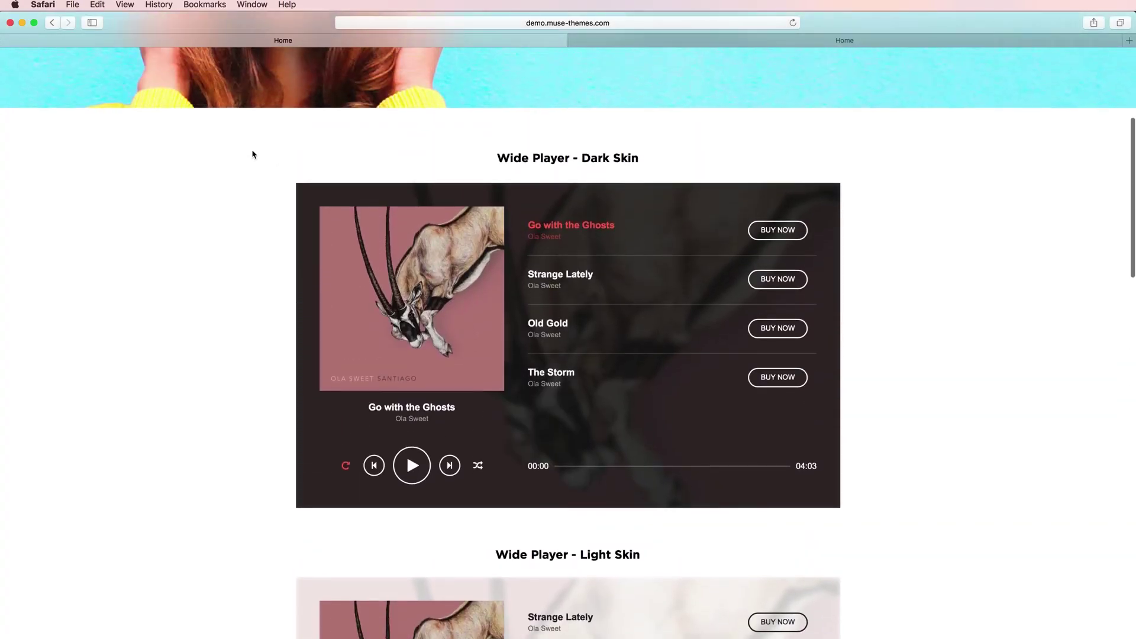
scroll(210, 210, down, 4)
scroll(210, 211, down, 10)
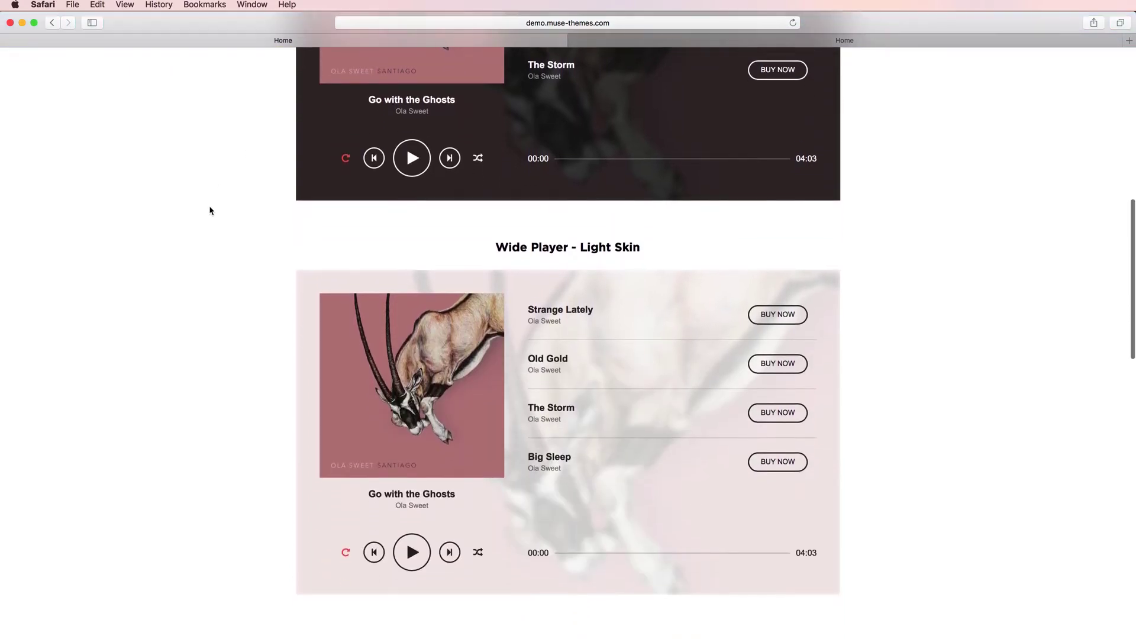
scroll(210, 211, down, 10)
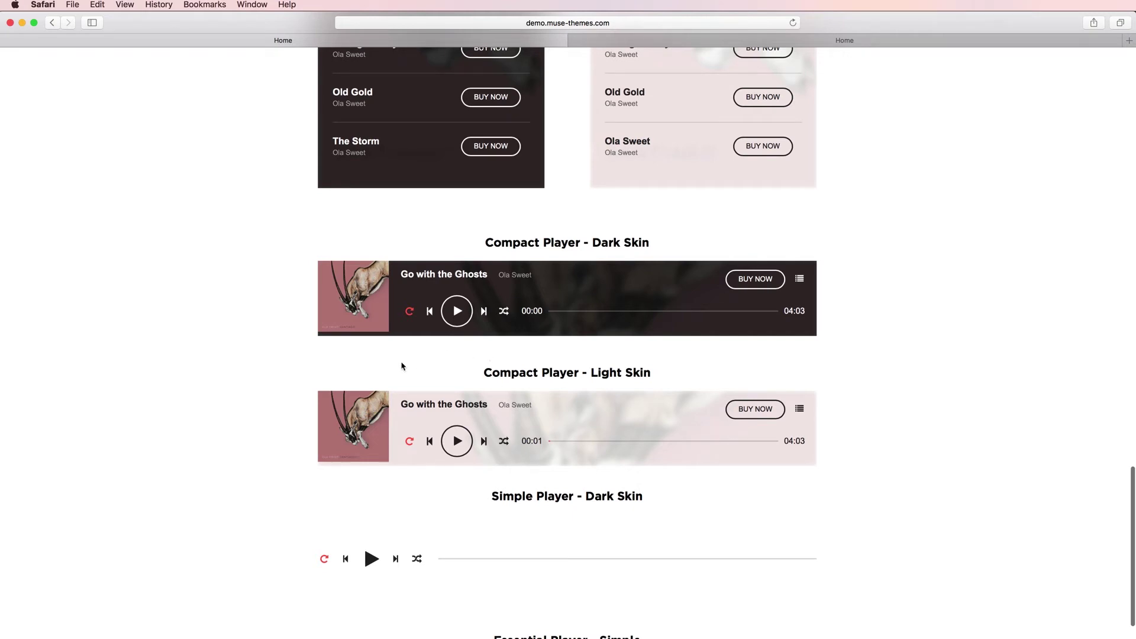
scroll(284, 355, down, 2)
scroll(281, 357, down, 1)
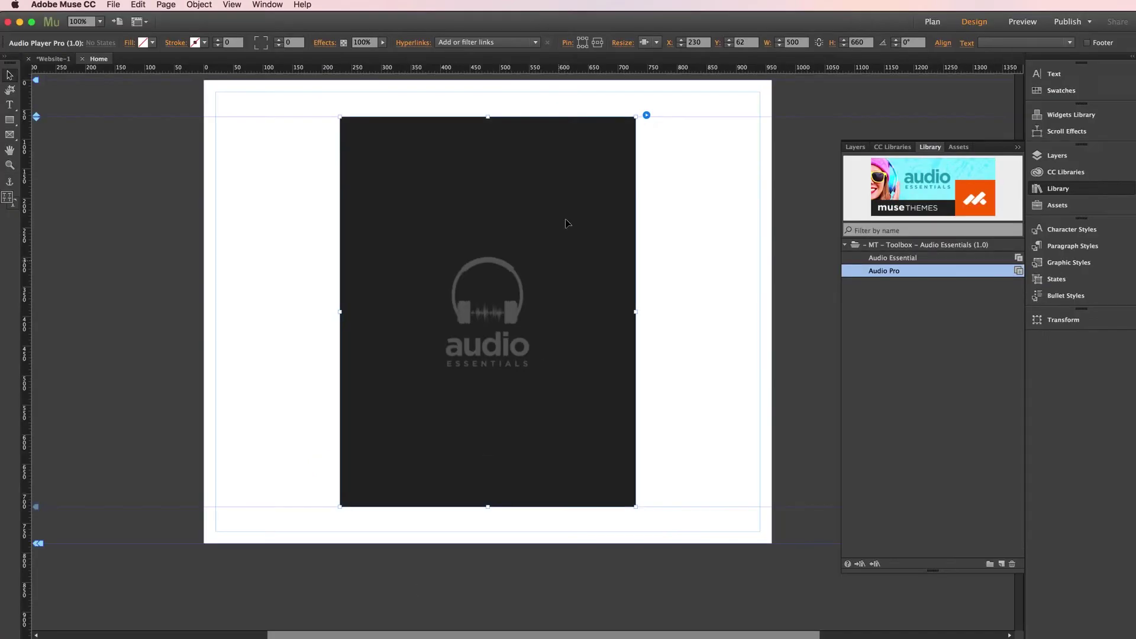
- Open Audio Player Pro Options from the widget's blue options button
click(646, 115)
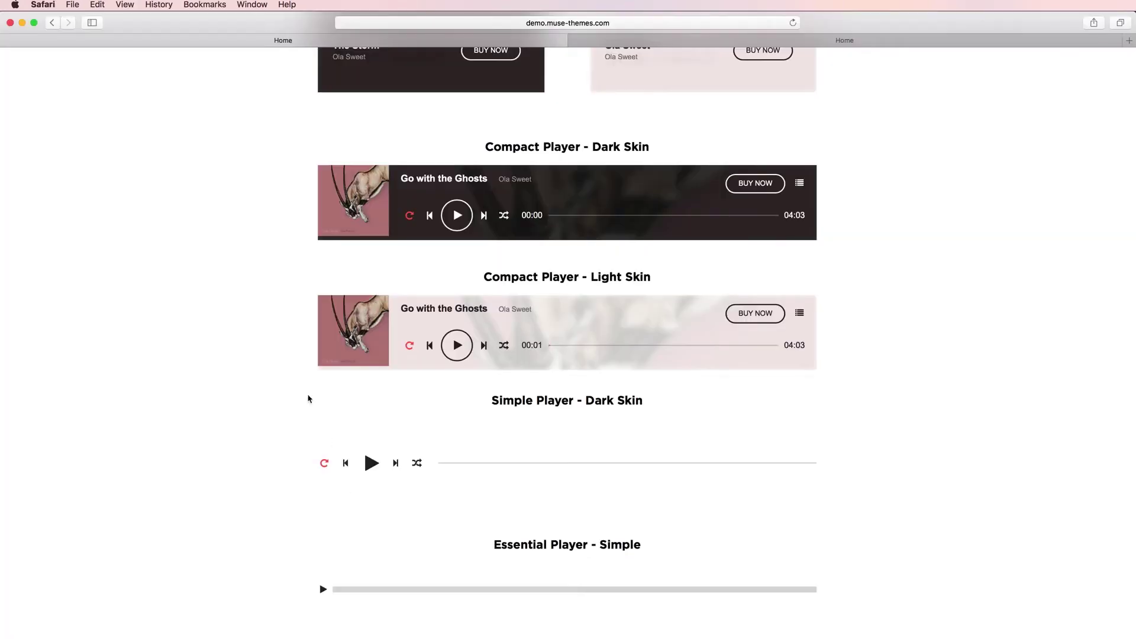
scroll(289, 361, up, 10)
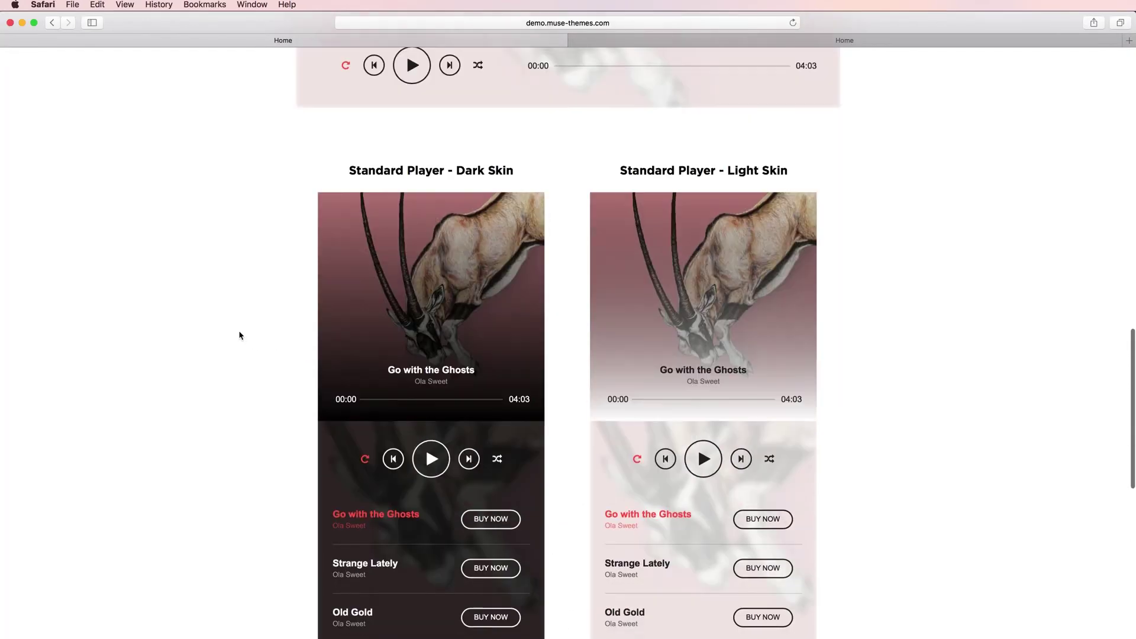
scroll(240, 336, up, 10)
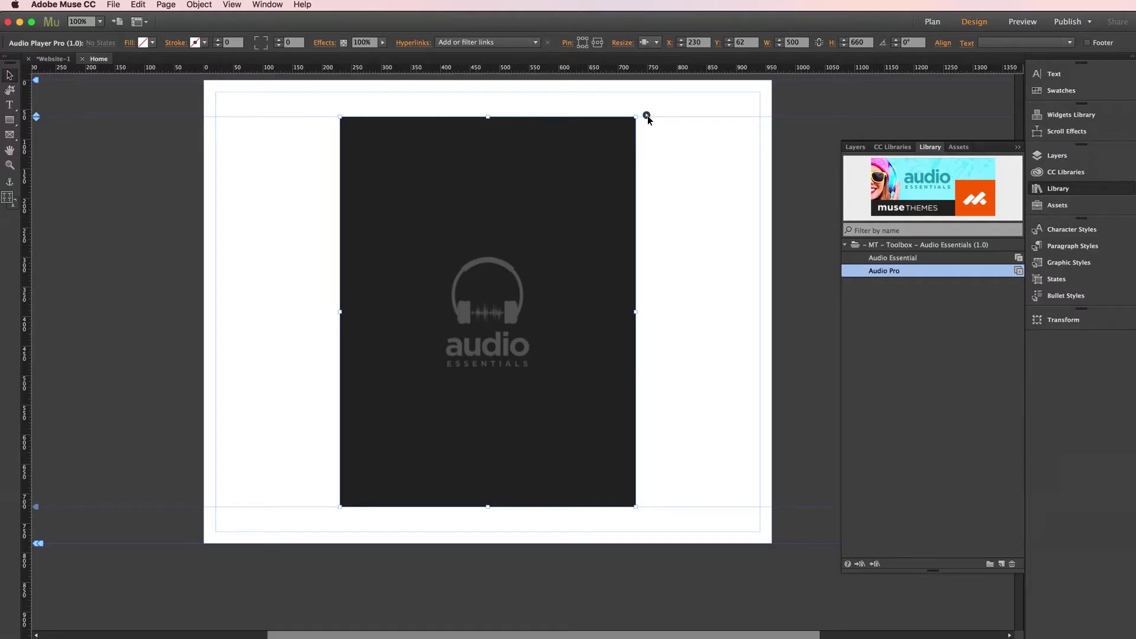
- Open the Audio Player Pro options and expand STYLING to review playlist height, opacities and icons
click(646, 115)
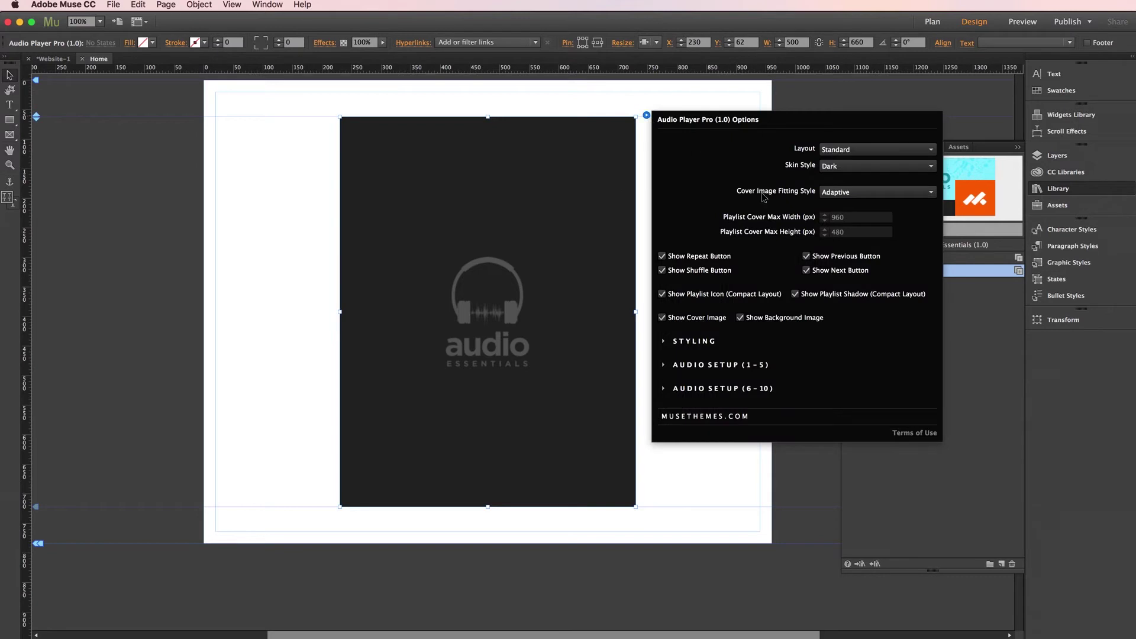
click(694, 342)
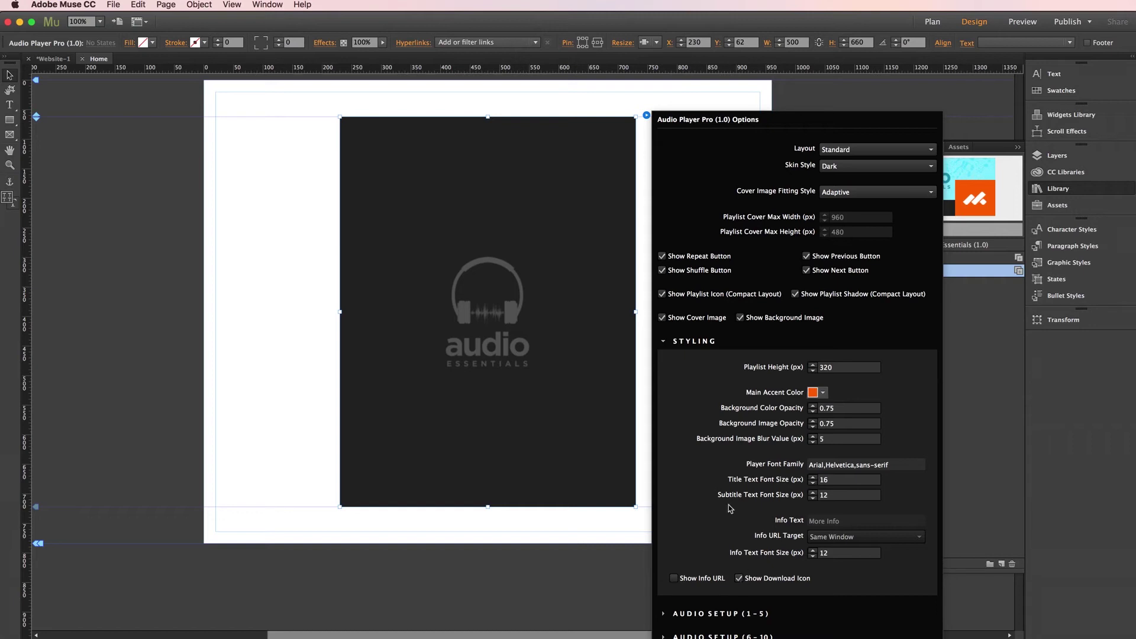
- Collapse STYLING, expand AUDIO SETUP (1-5), set Audio #1 to Local File and browse for its mp3
click(696, 343)
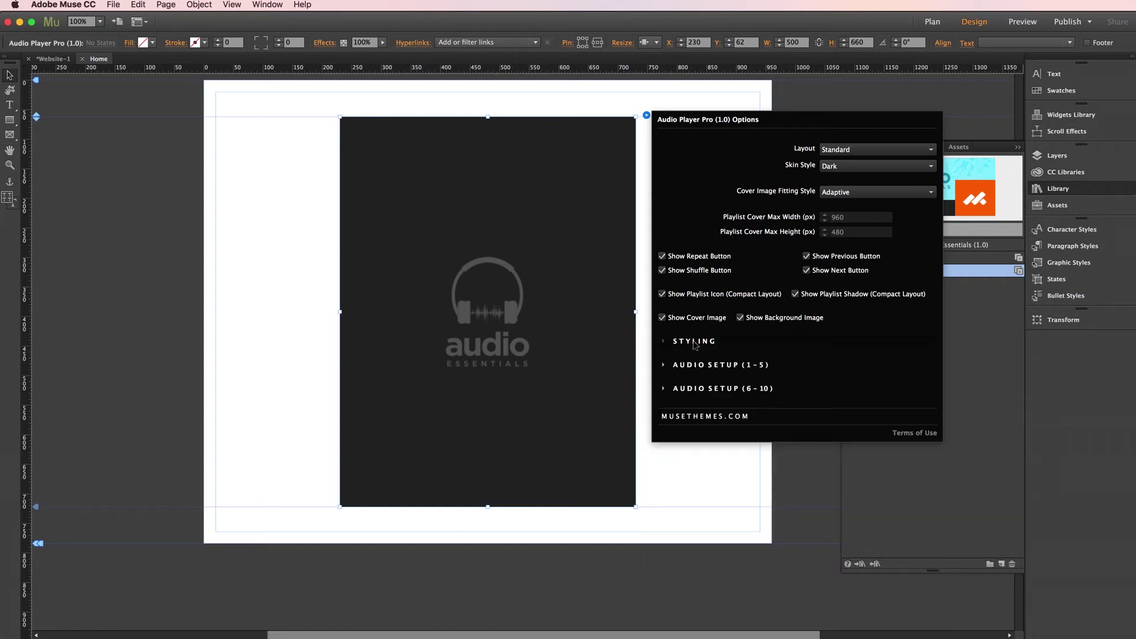
click(720, 366)
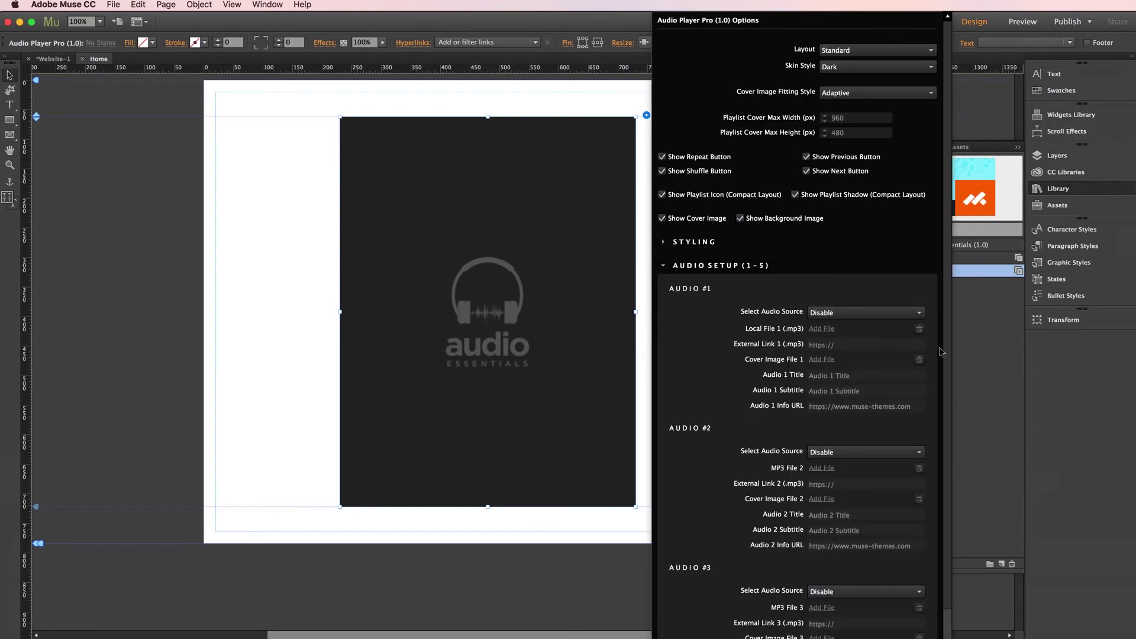
drag(946, 343, 942, 453)
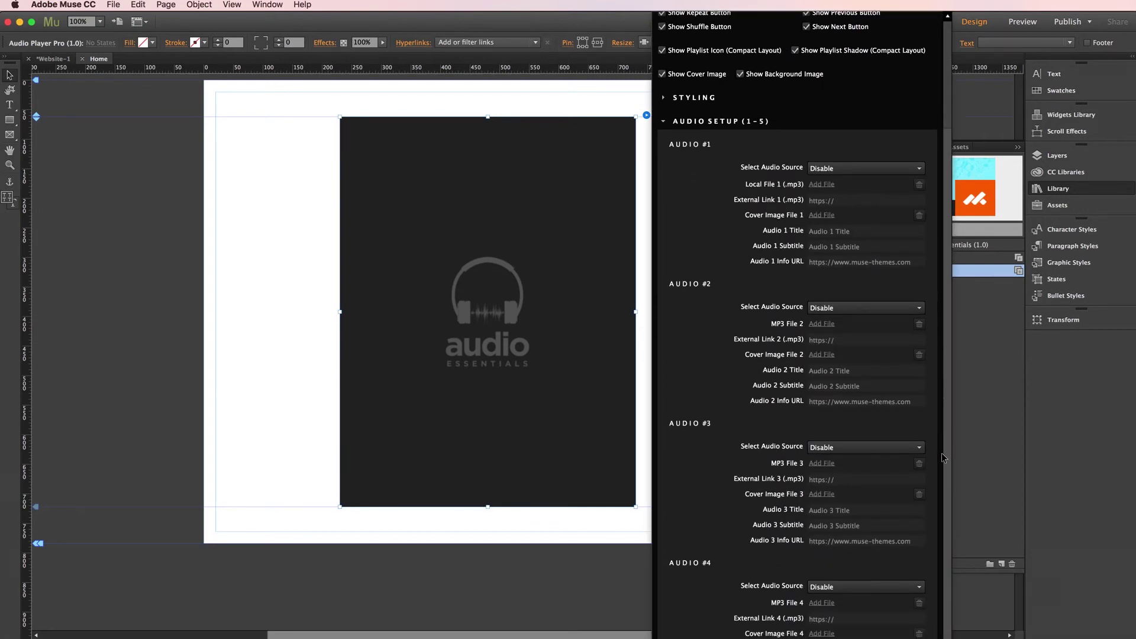
click(840, 168)
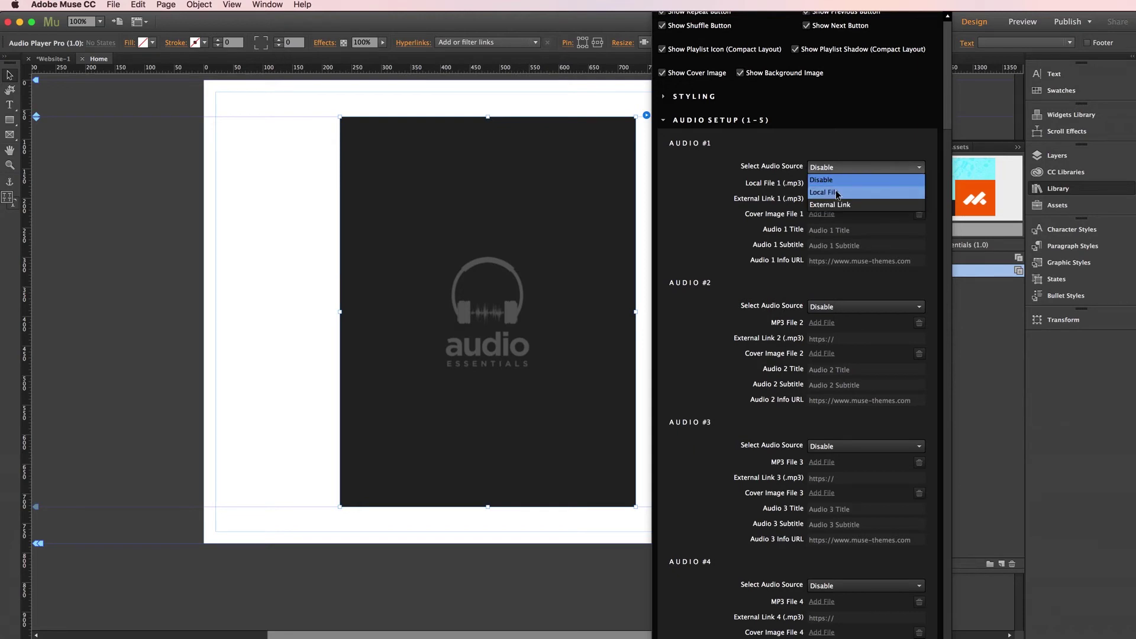
click(838, 192)
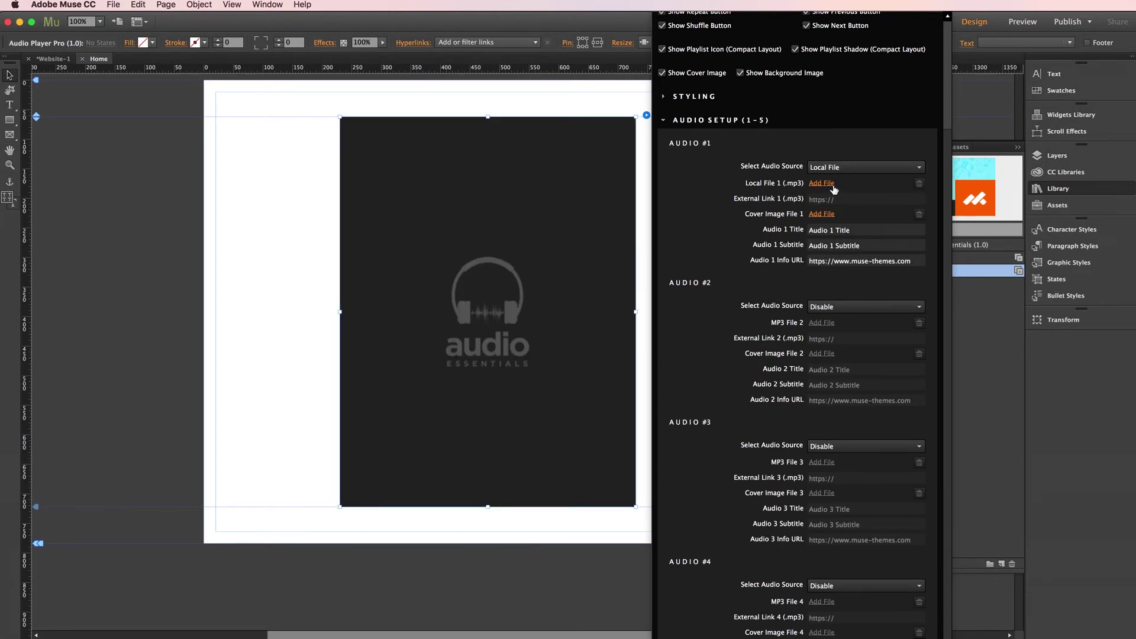
click(822, 184)
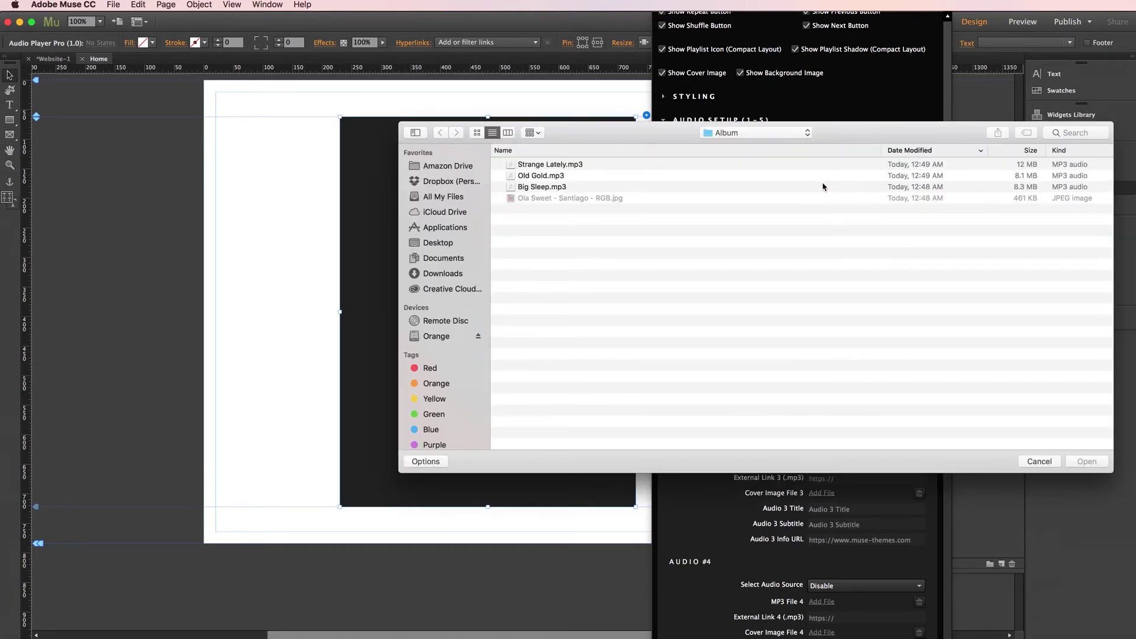
- Load Strange Lately.mp3 as track one's audio and add the album cover JPG as its cover image
click(550, 166)
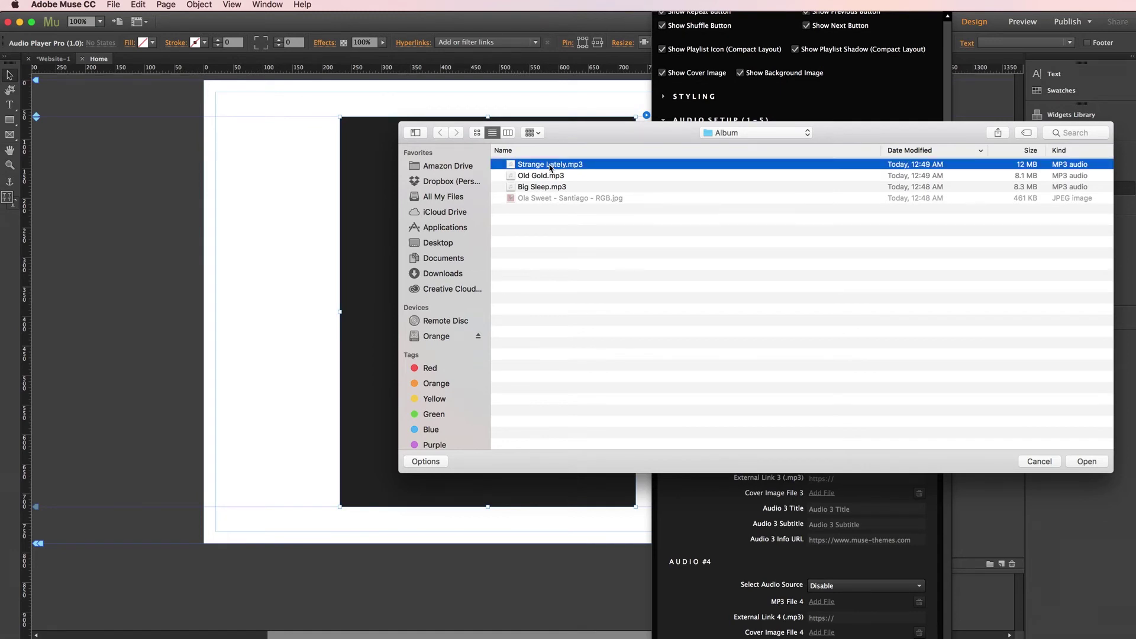
click(1070, 461)
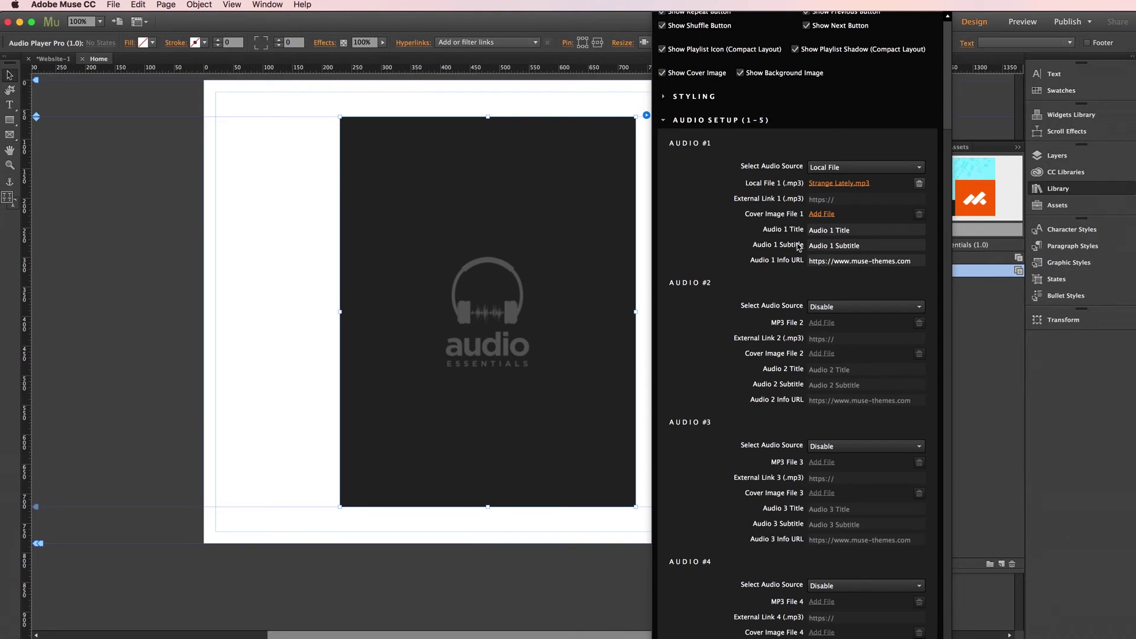
click(821, 214)
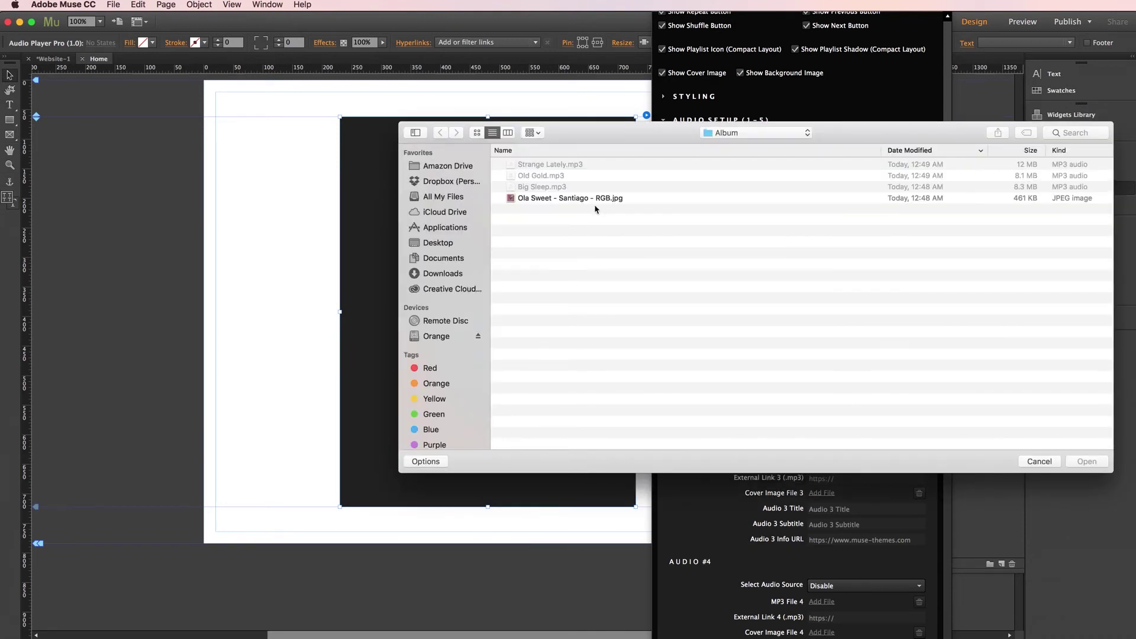
click(572, 199)
click(1086, 462)
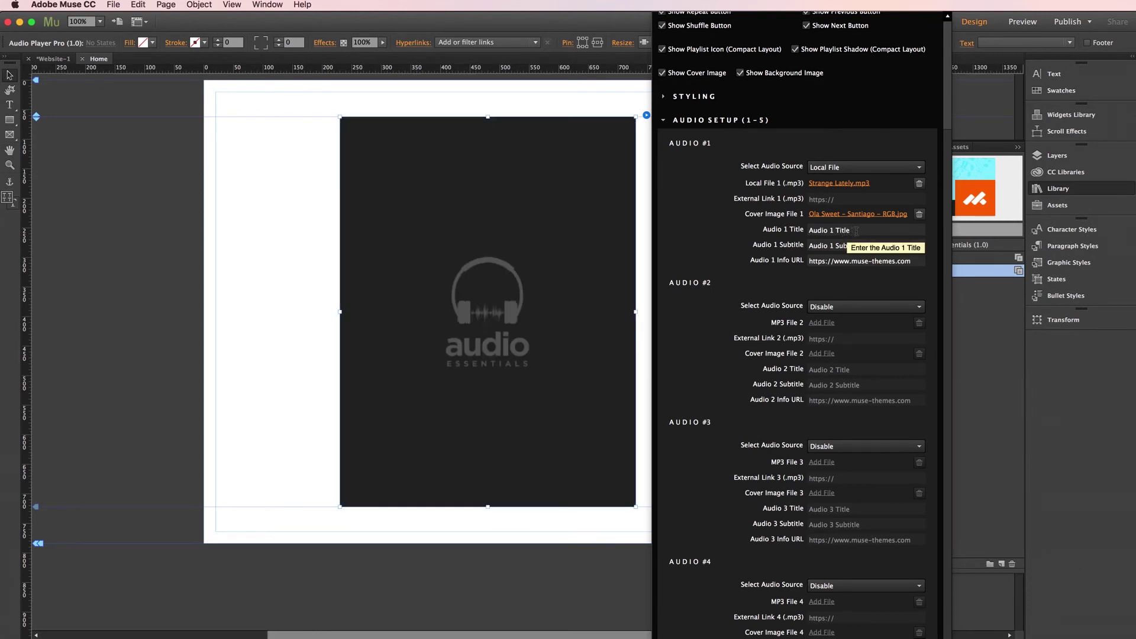
- Title track one 'Strange Lately' with subtitle 'Santiago'
click(857, 231)
text(Strange Lately)
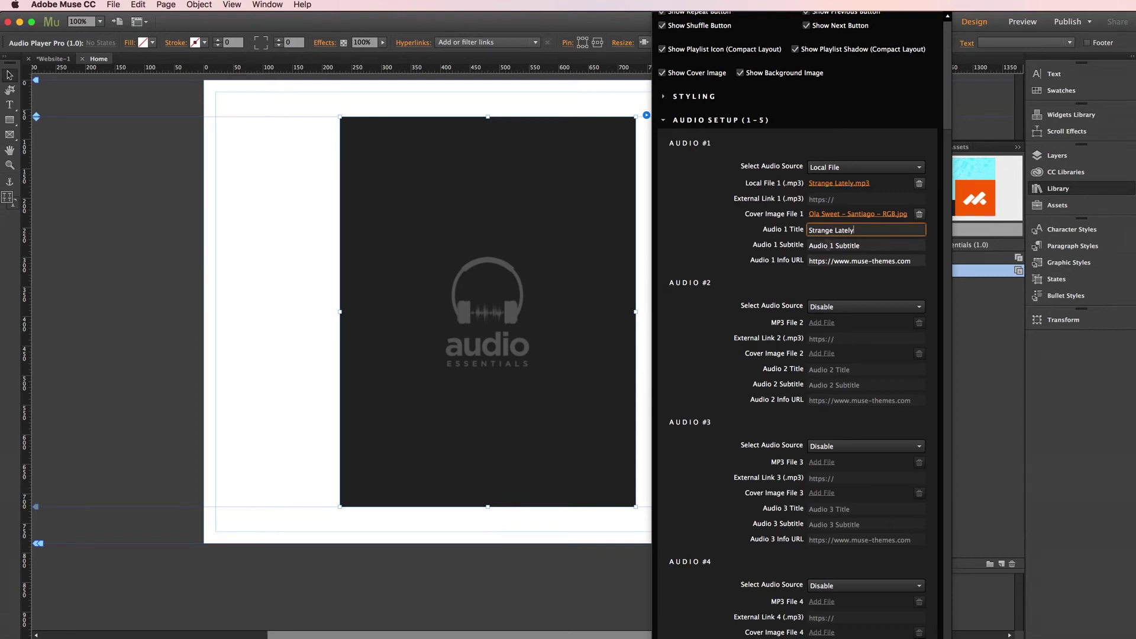
key(Tab)
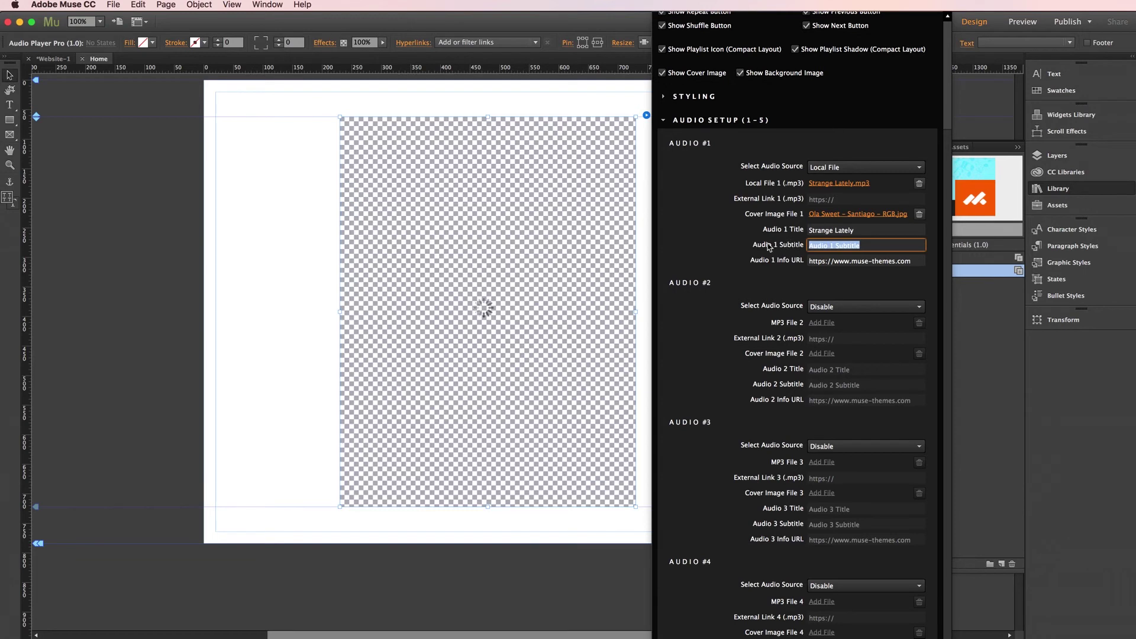
text(S)
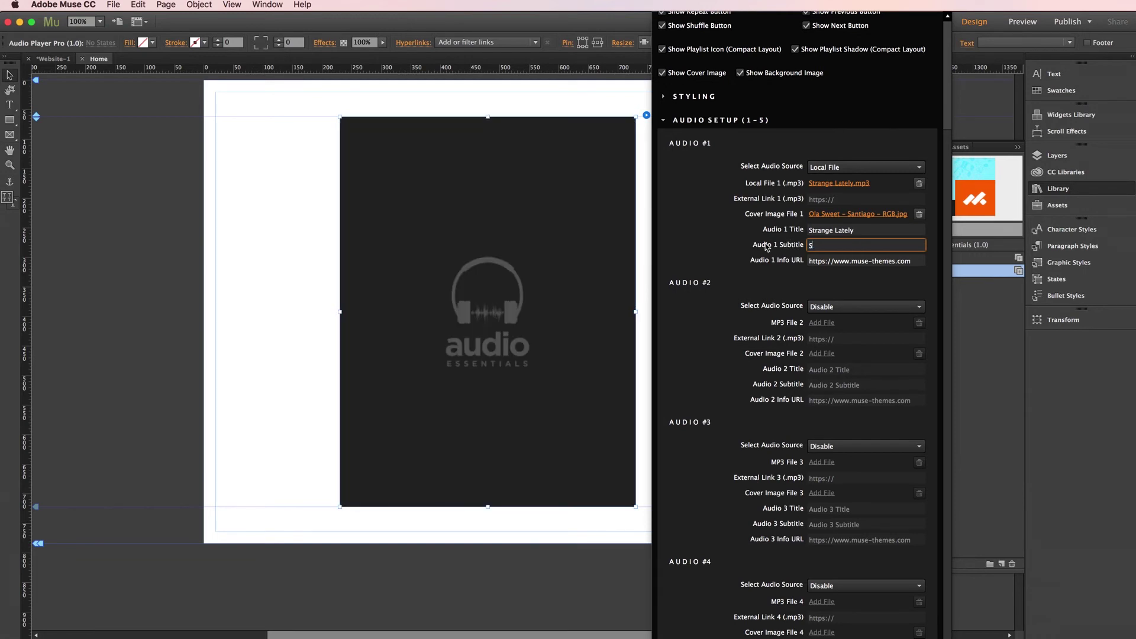
text(antiago)
click(881, 260)
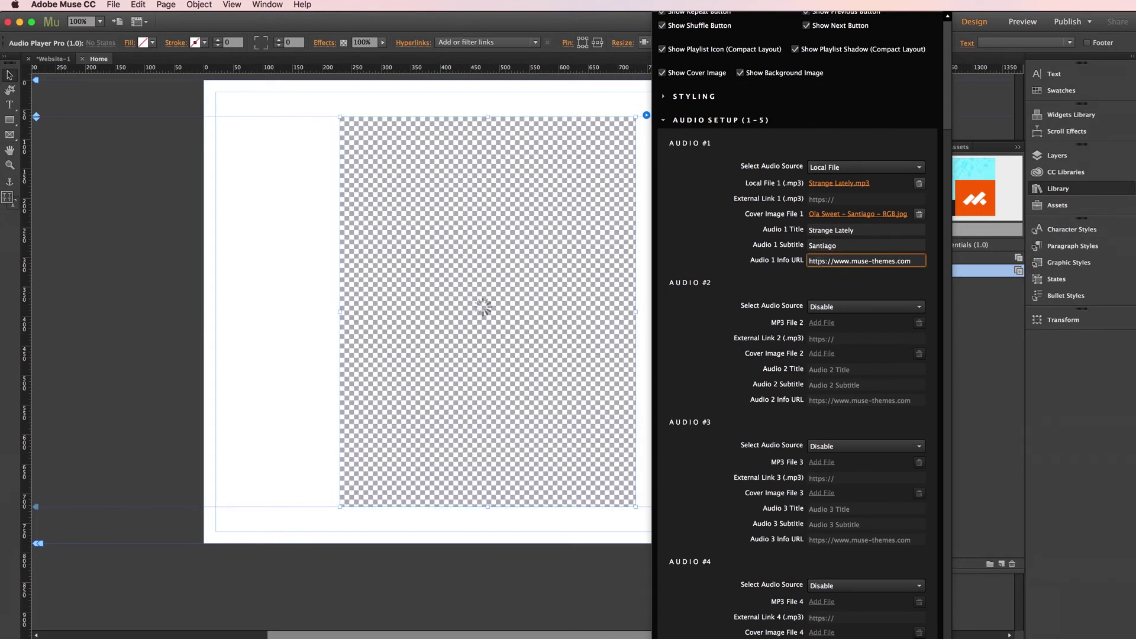
click(823, 260)
key(BackSpace)
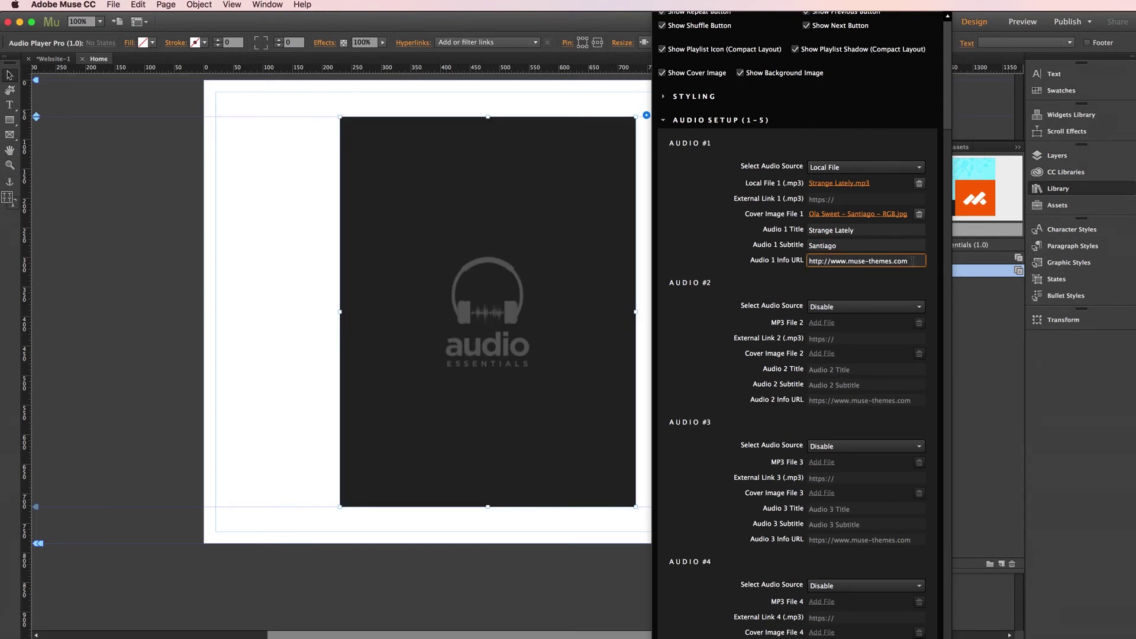
drag(905, 261, 849, 264)
text(olasweet.)
key(Return)
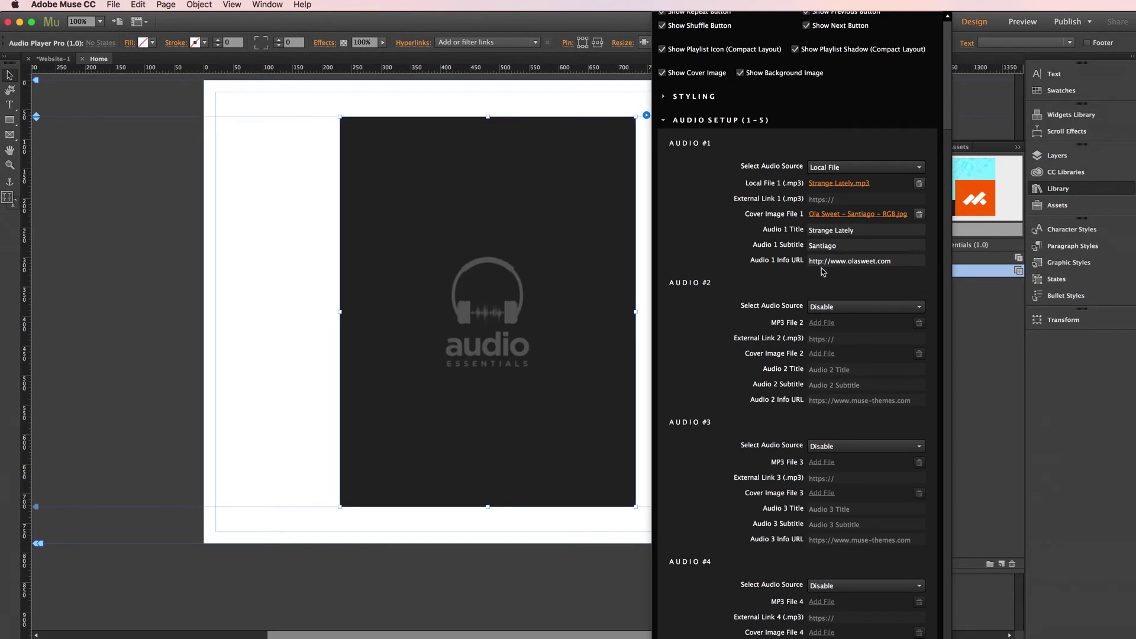
- Set tracks two and three to local files Old Gold.mp3 and Big Sleep.mp3
click(837, 308)
click(835, 332)
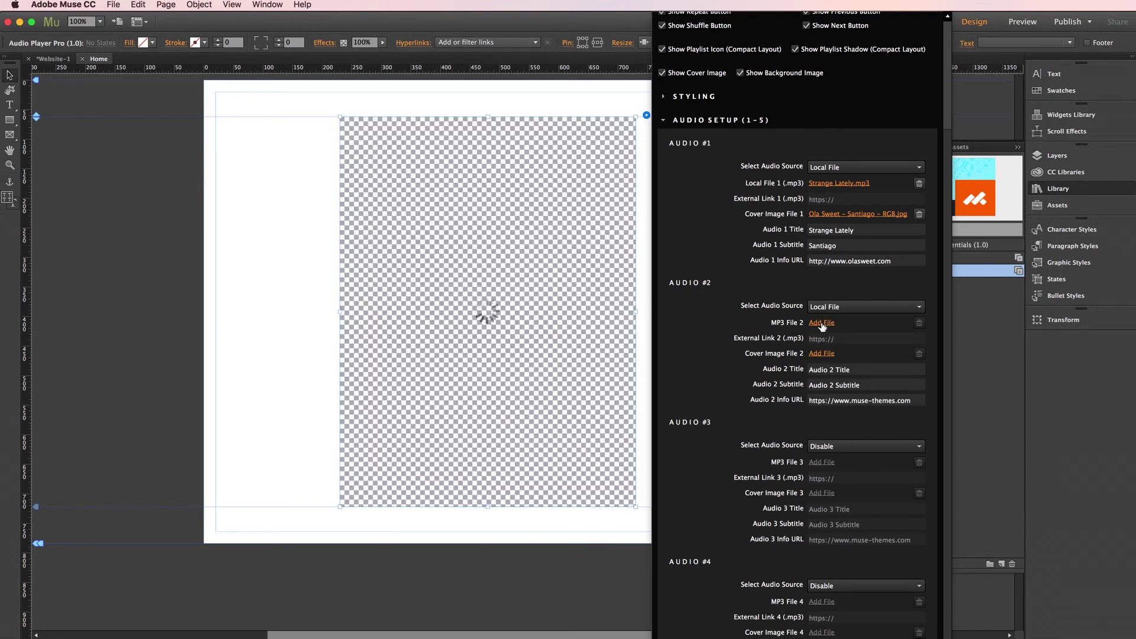
click(822, 324)
click(558, 177)
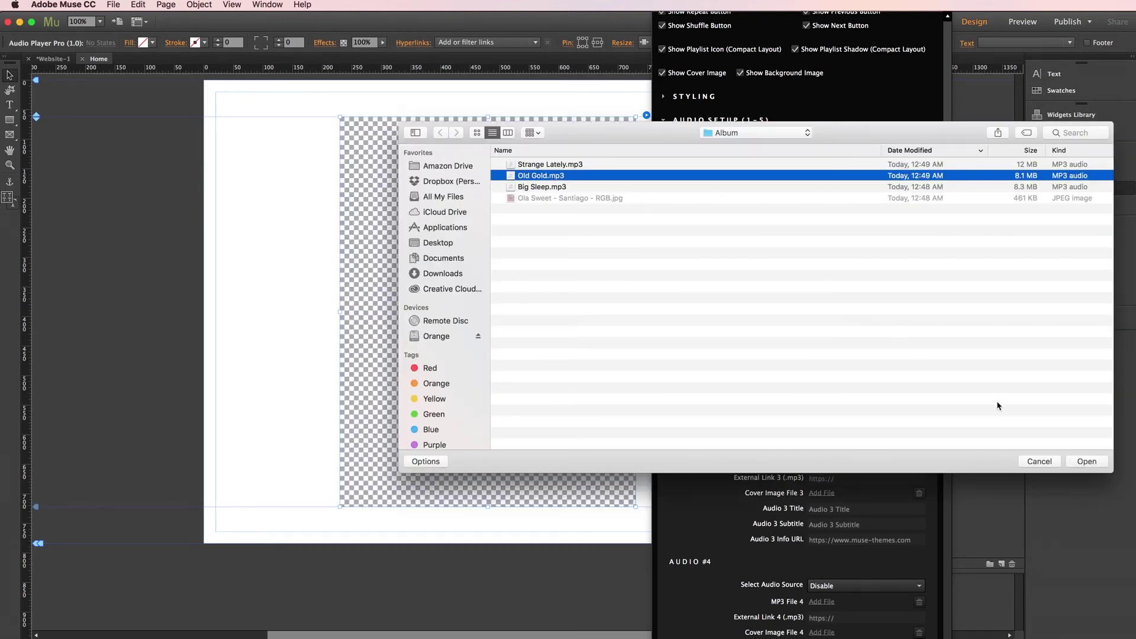
click(1085, 462)
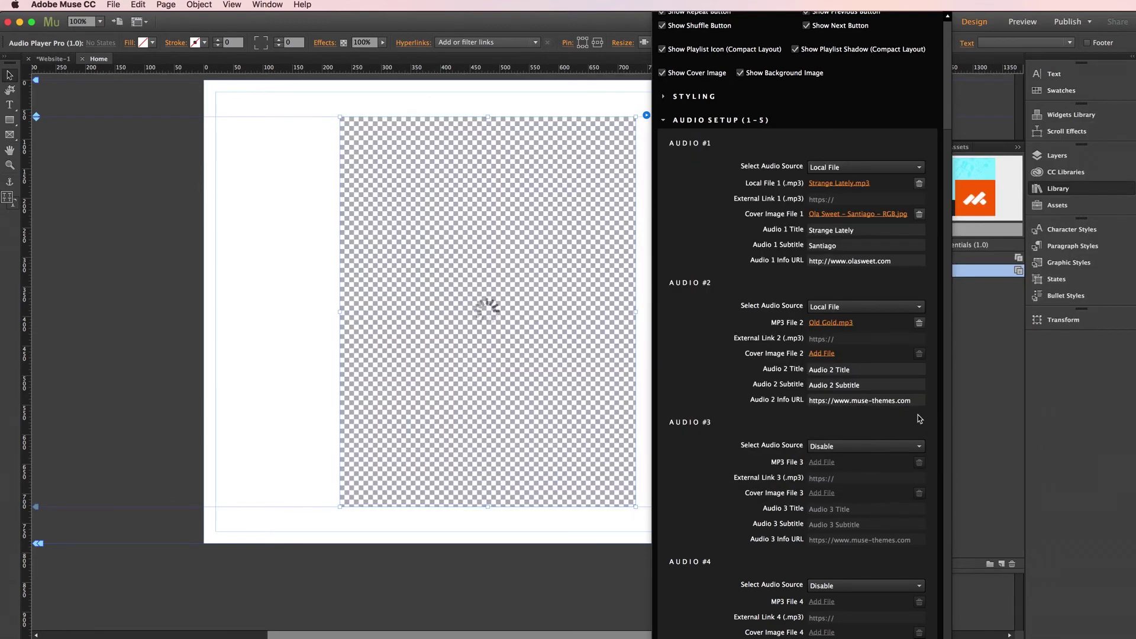
click(847, 447)
click(836, 472)
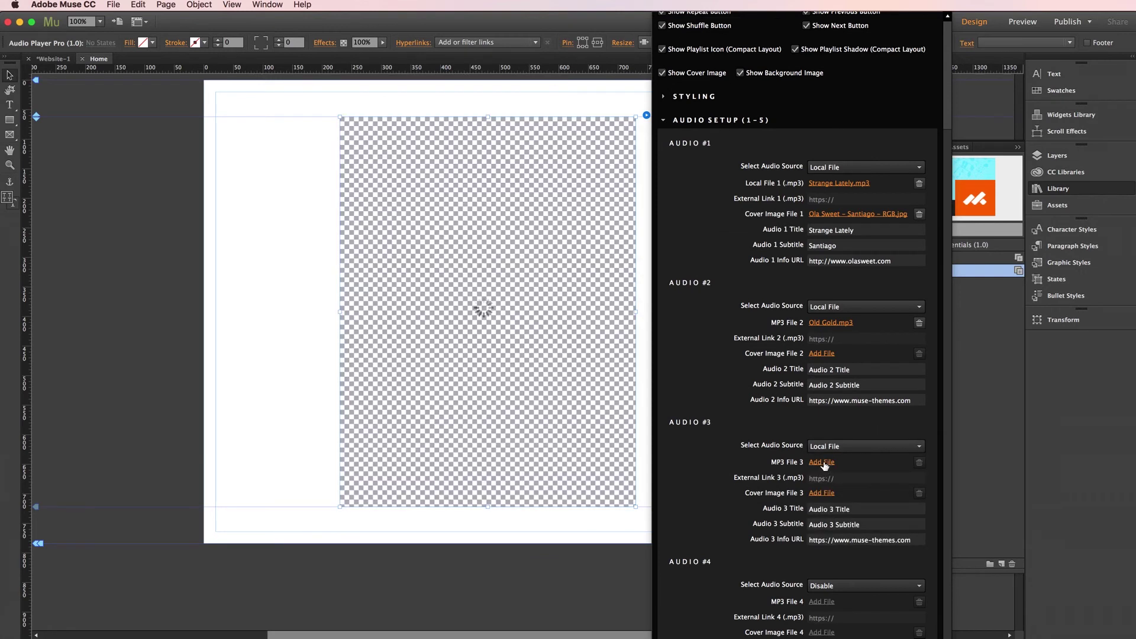
click(822, 462)
click(558, 190)
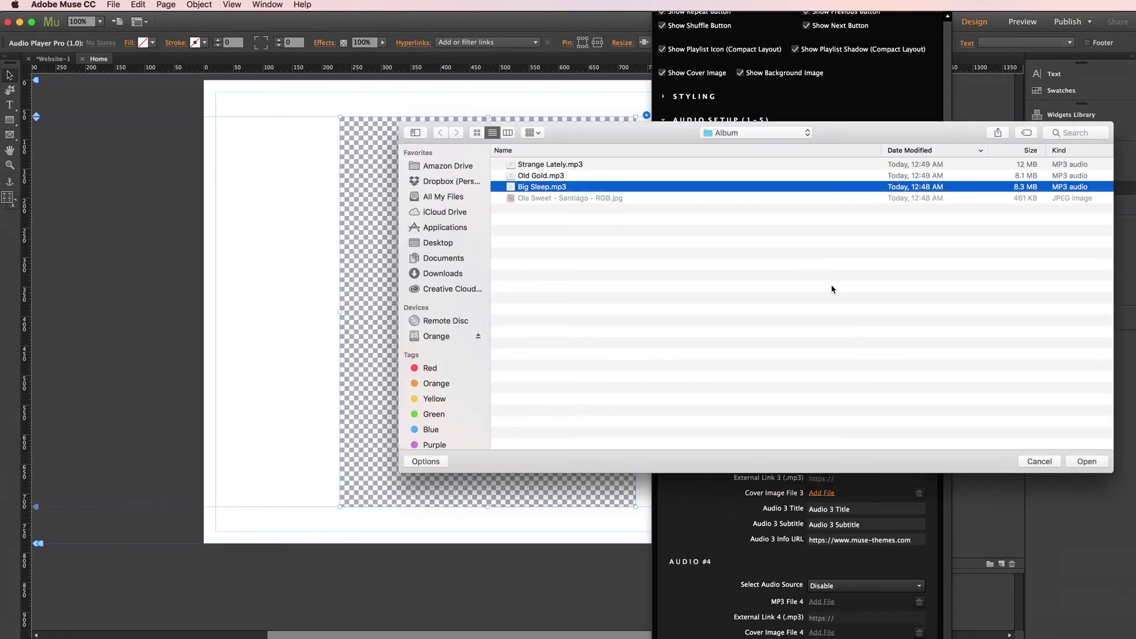
click(1084, 461)
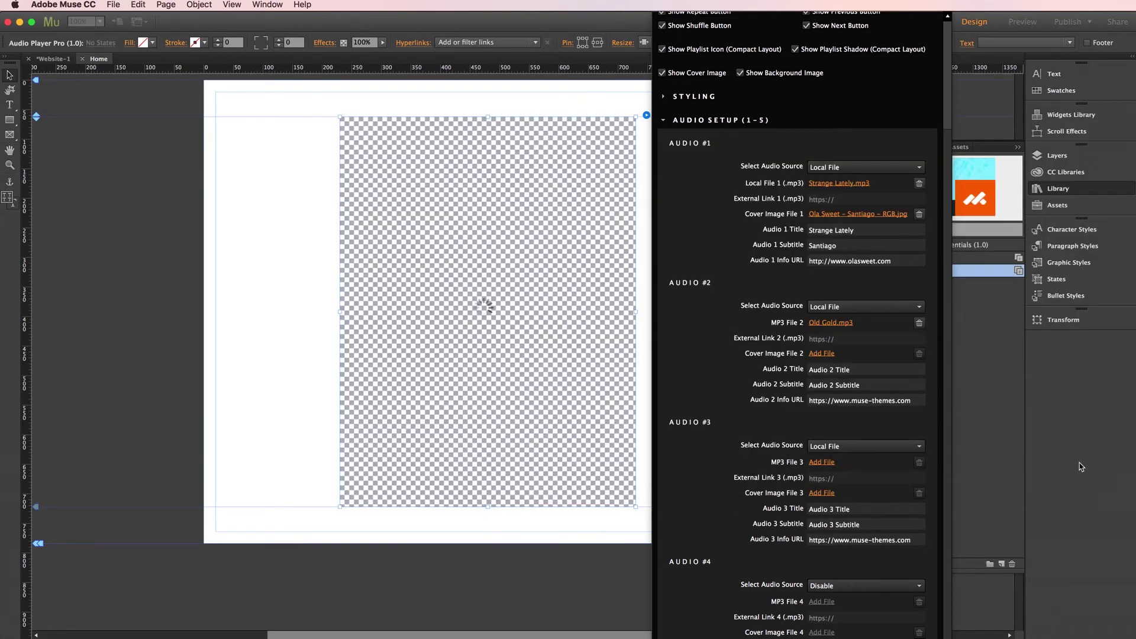
- Use the Ola Sweet – Santiago – RGB.jpg album art as cover image for tracks 2 and 3
click(823, 353)
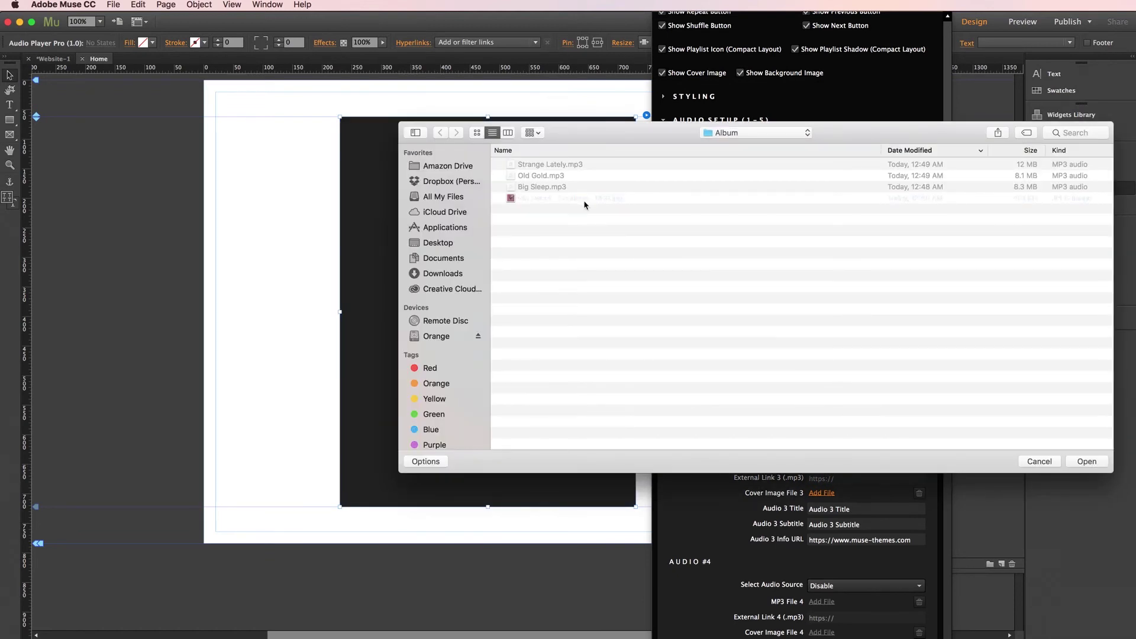
click(1086, 462)
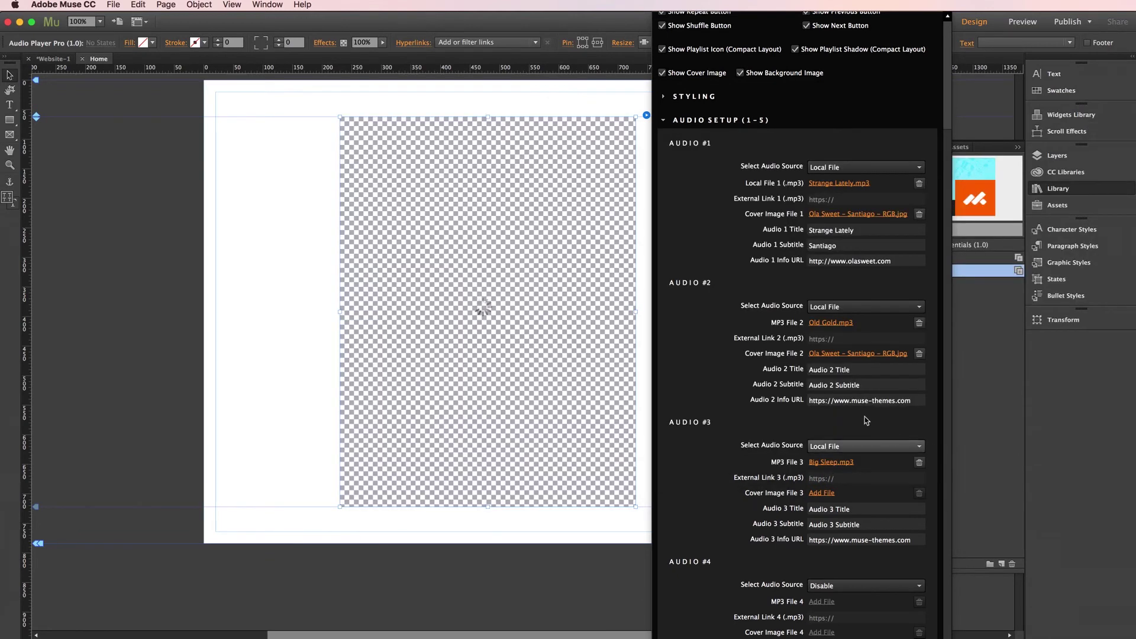
click(828, 497)
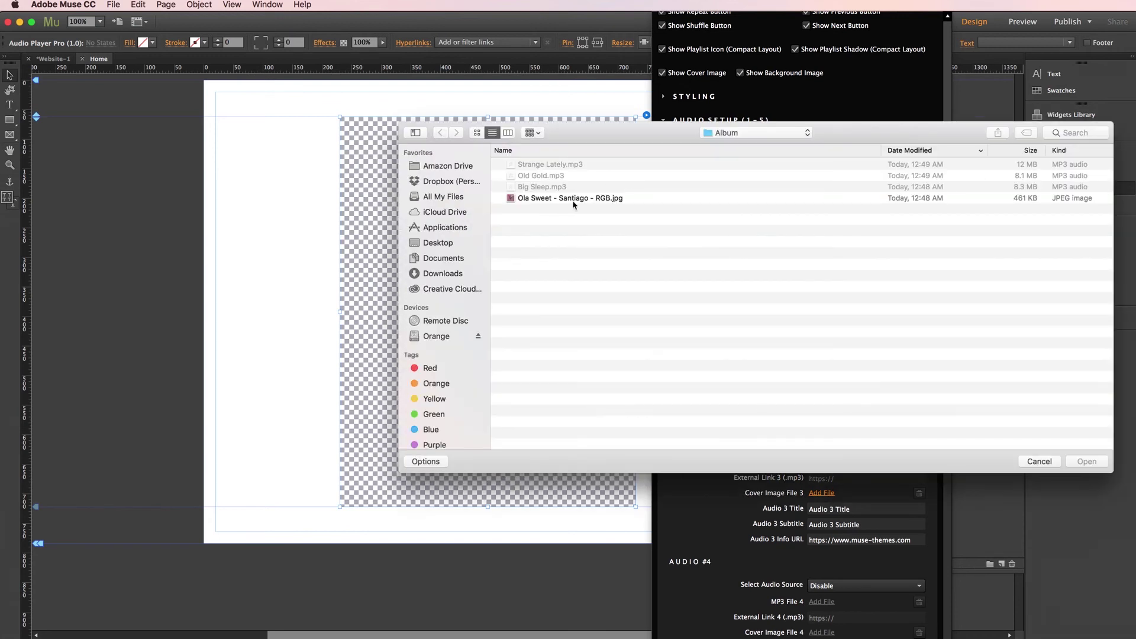
click(572, 200)
click(1087, 461)
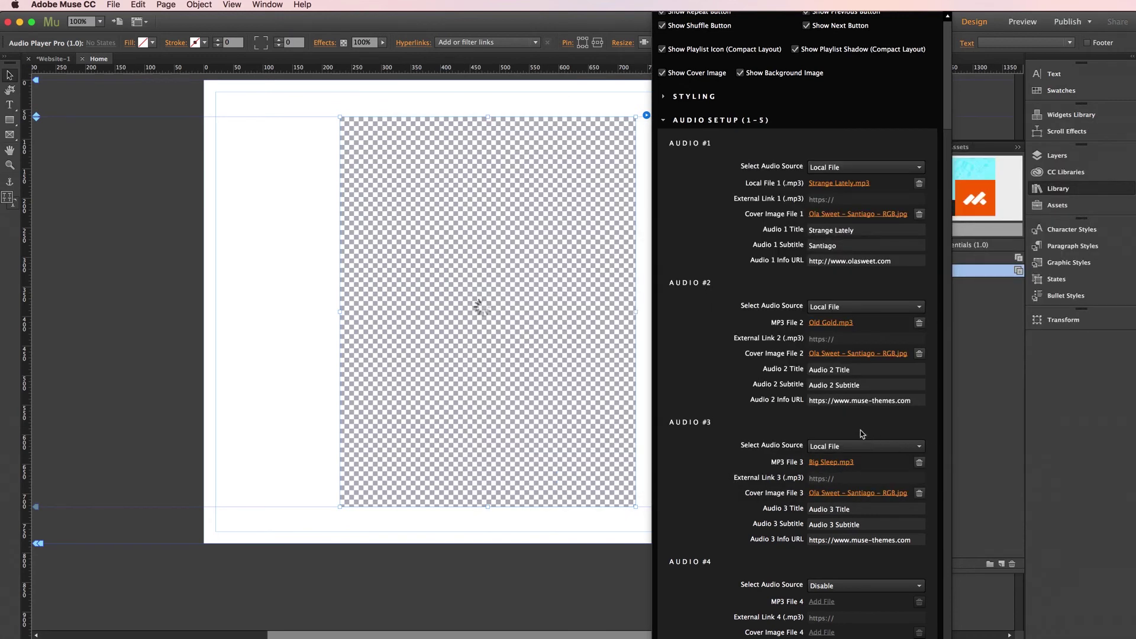
- Title track 2 'Old Gold' and track 3 'Big Sleep'
click(852, 370)
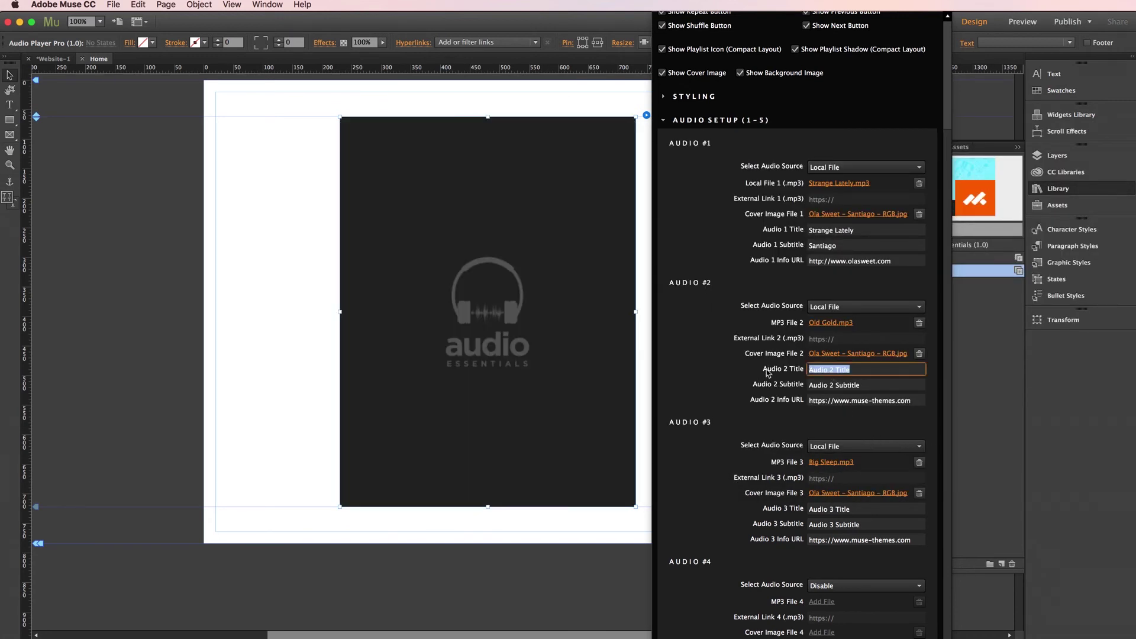
text(Old Gold)
click(855, 509)
text(Big Sleep)
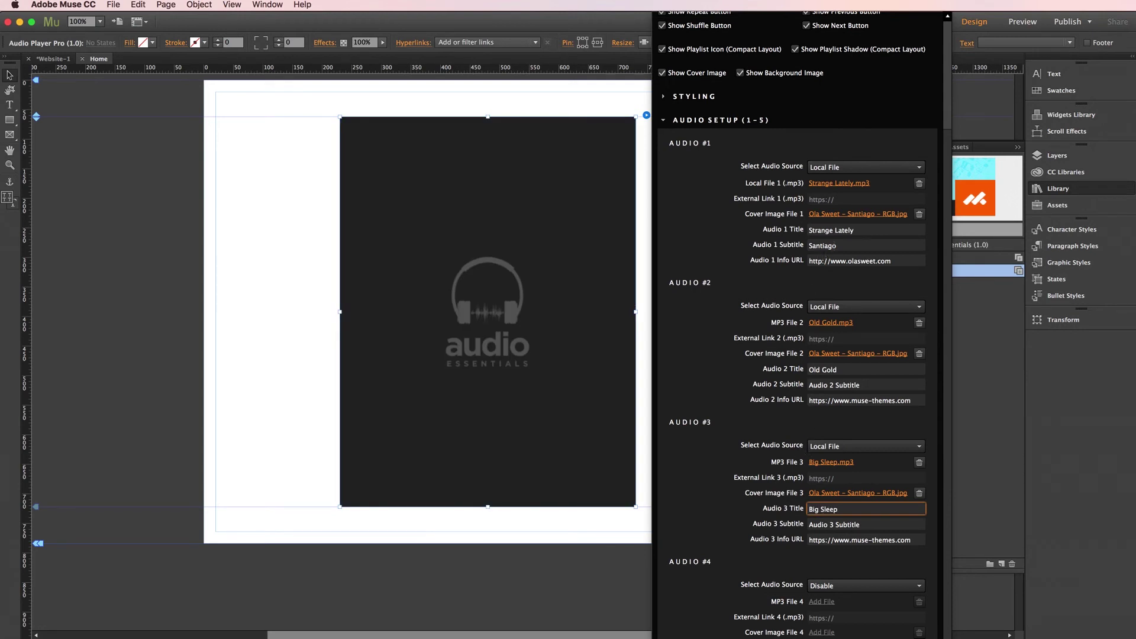
- Copy the subtitle 'Santiago' from track 1 into tracks 2 and 3
click(831, 245)
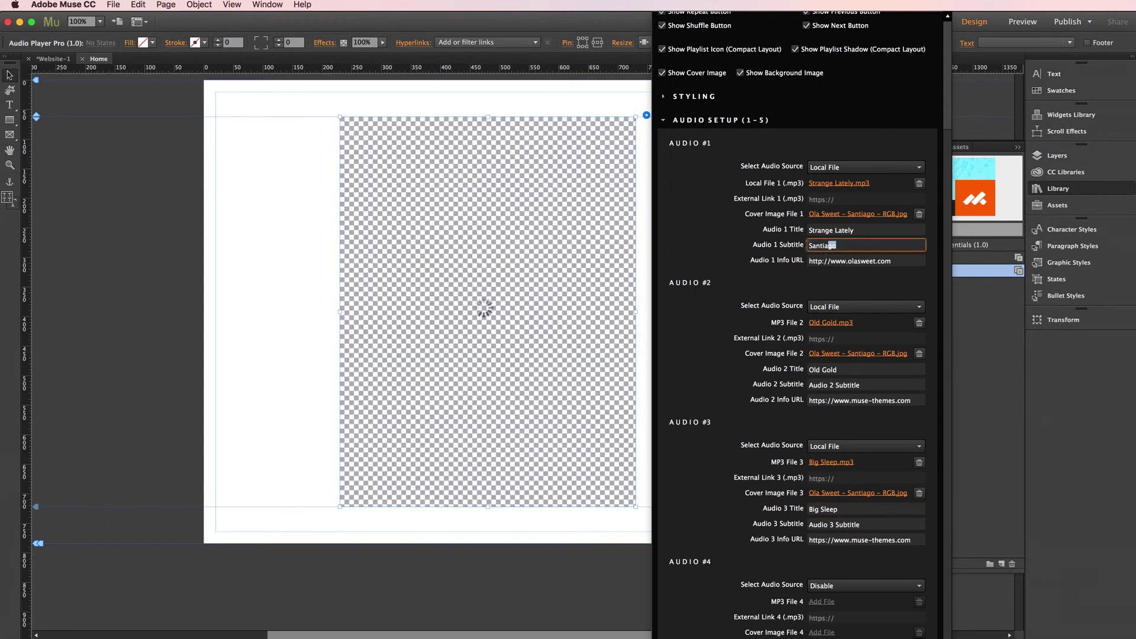
click(809, 385)
text(Santiago)
click(868, 525)
text(Santiago)
click(880, 260)
drag(891, 261, 830, 261)
key(super+c)
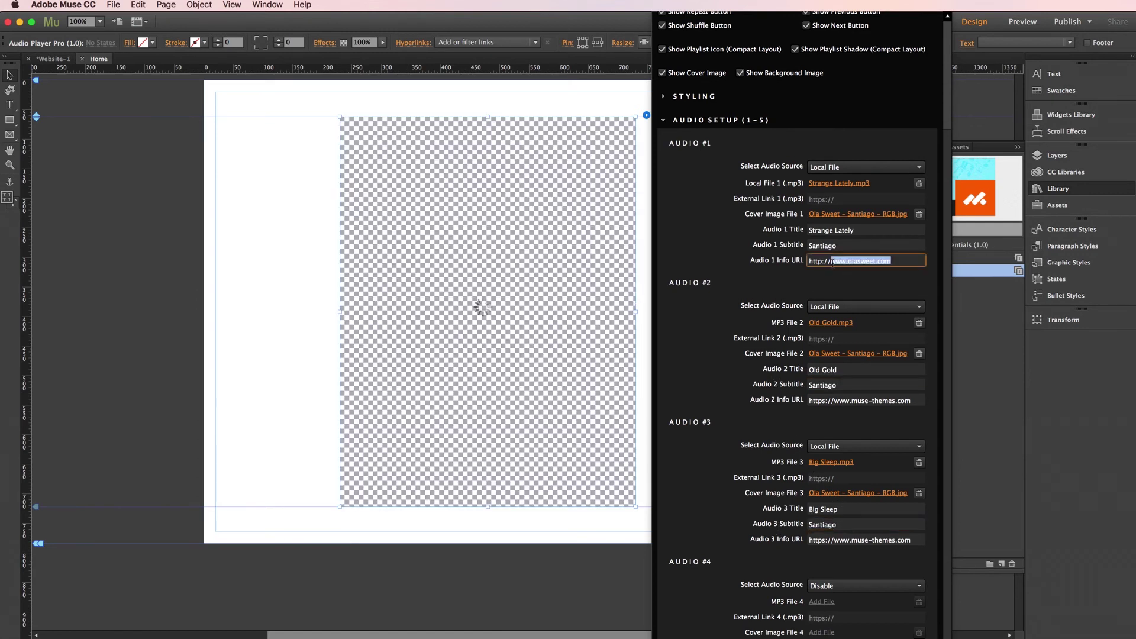
drag(911, 400, 845, 400)
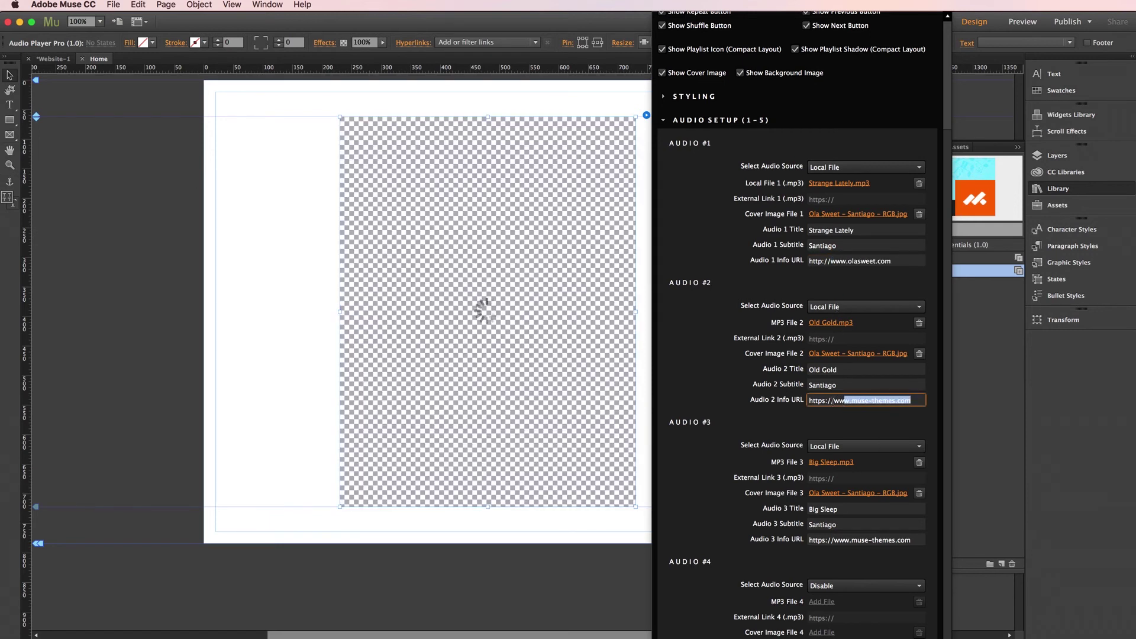
key(super+v)
drag(911, 539, 848, 540)
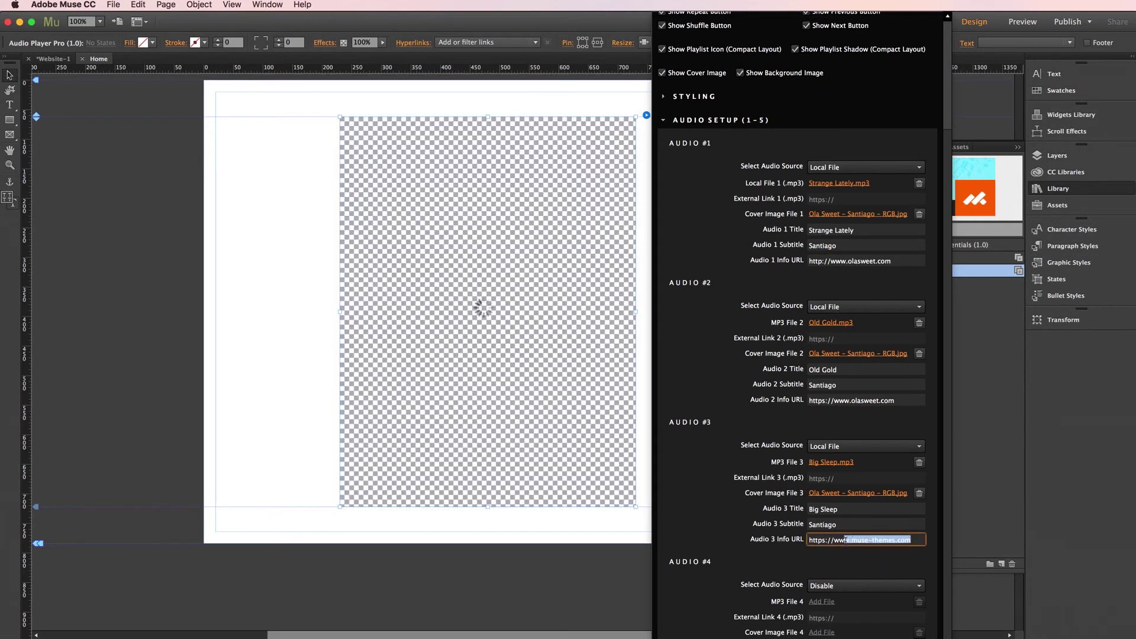
text(olasweet.com)
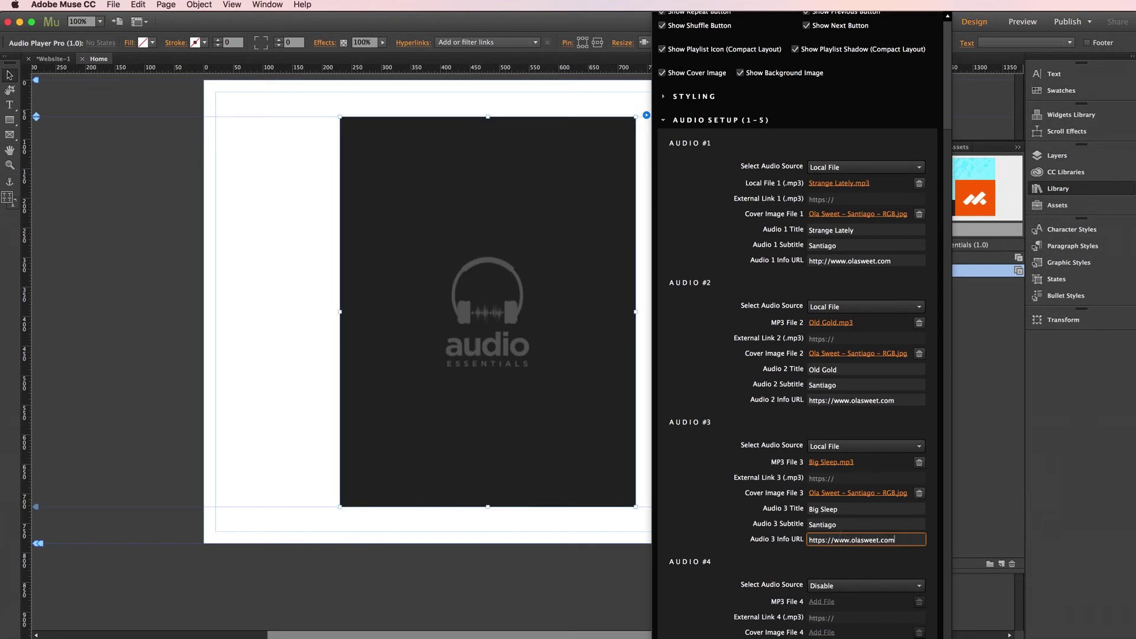
- Commit track 3's info URL, keep cover fitting on Adaptive, and close the widget options
key(Return)
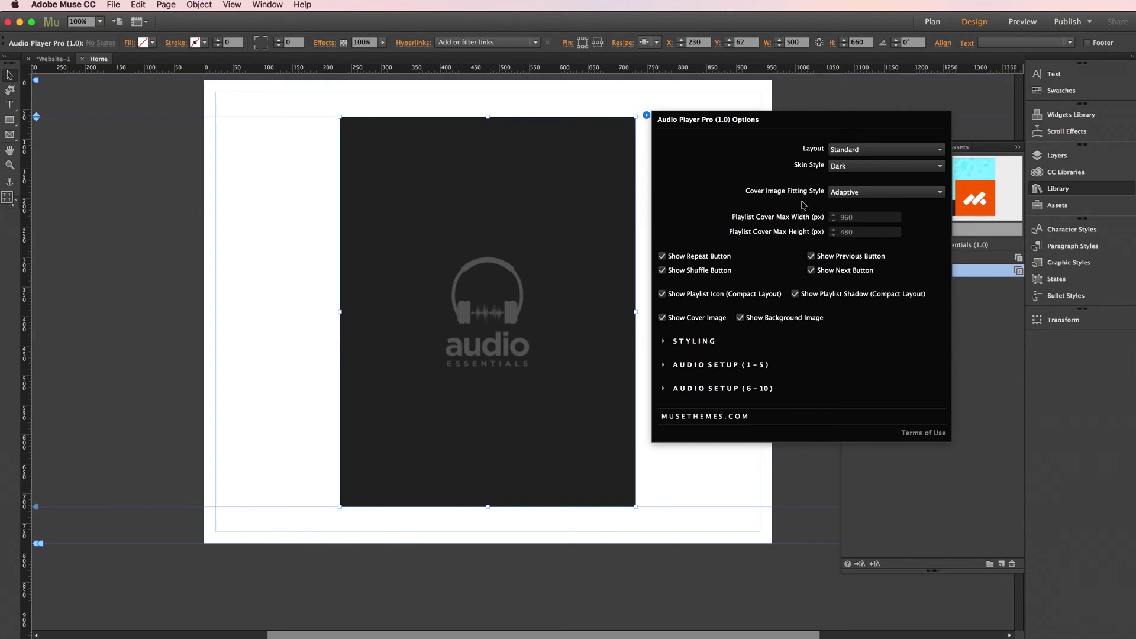
click(869, 194)
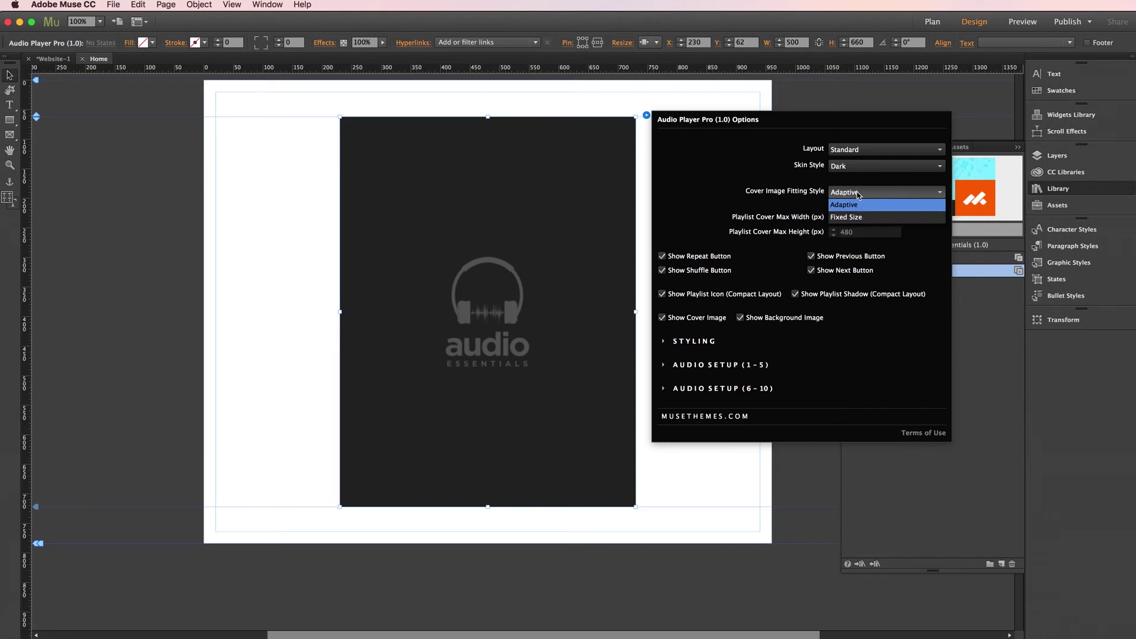
click(860, 189)
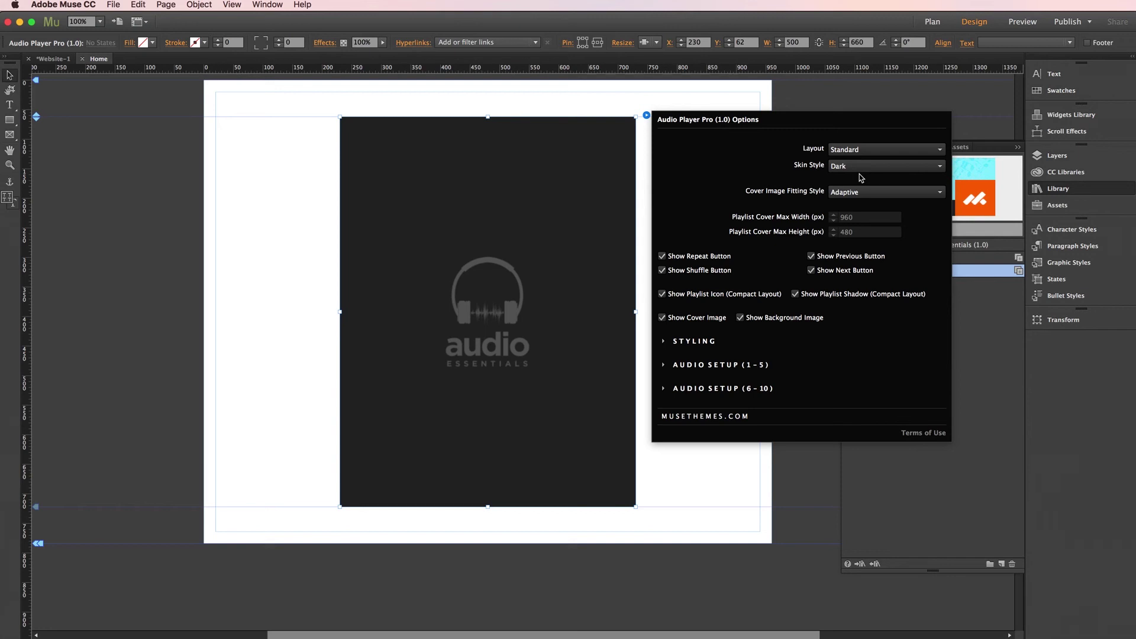
click(745, 470)
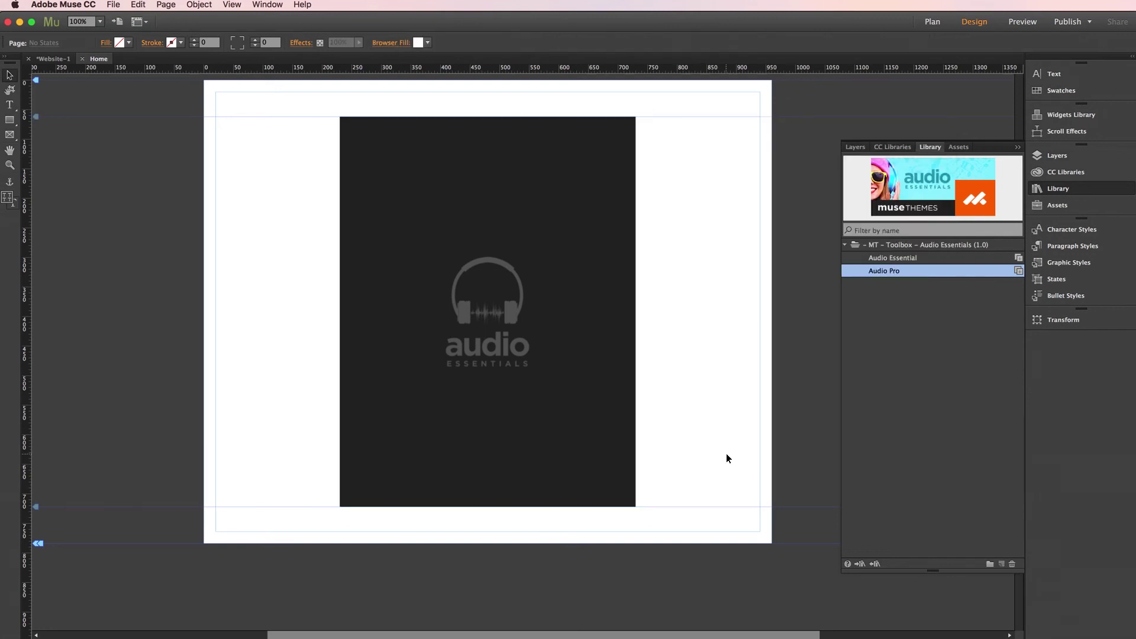
- Preview in Safari, check a More Info link opens olasweet.com, then play and pause Strange Lately
key(super+shift+e)
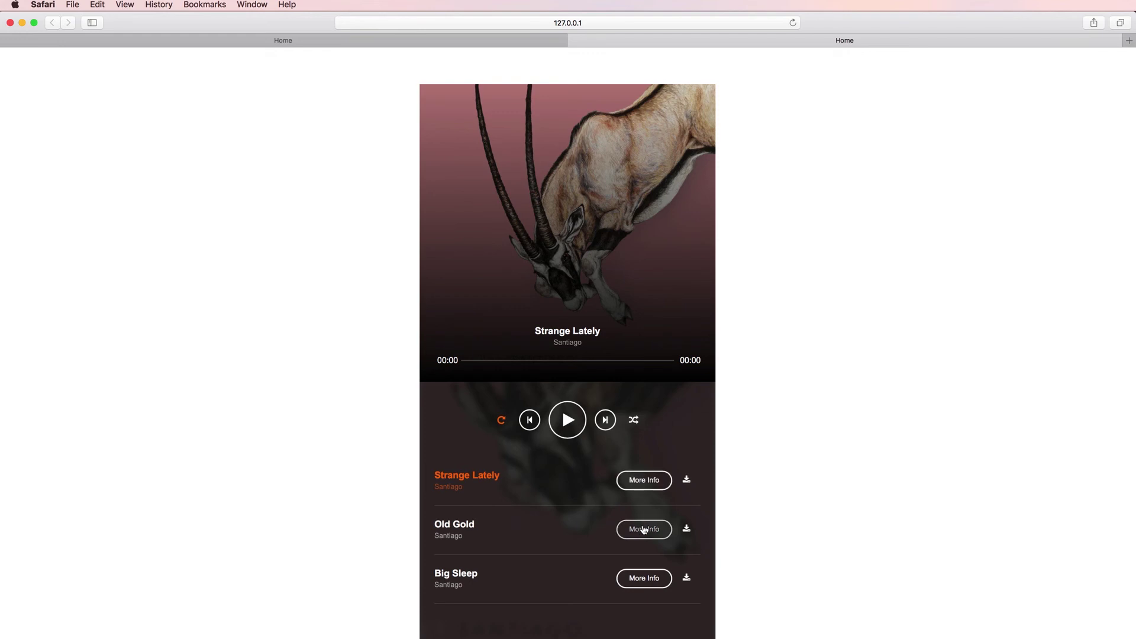
click(644, 479)
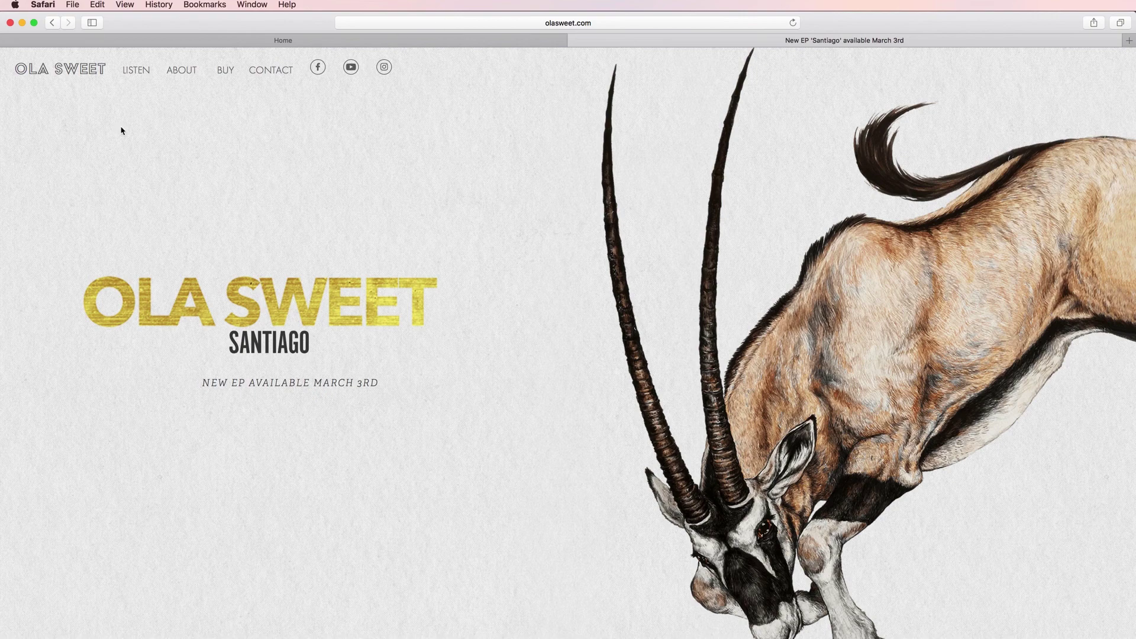
click(54, 23)
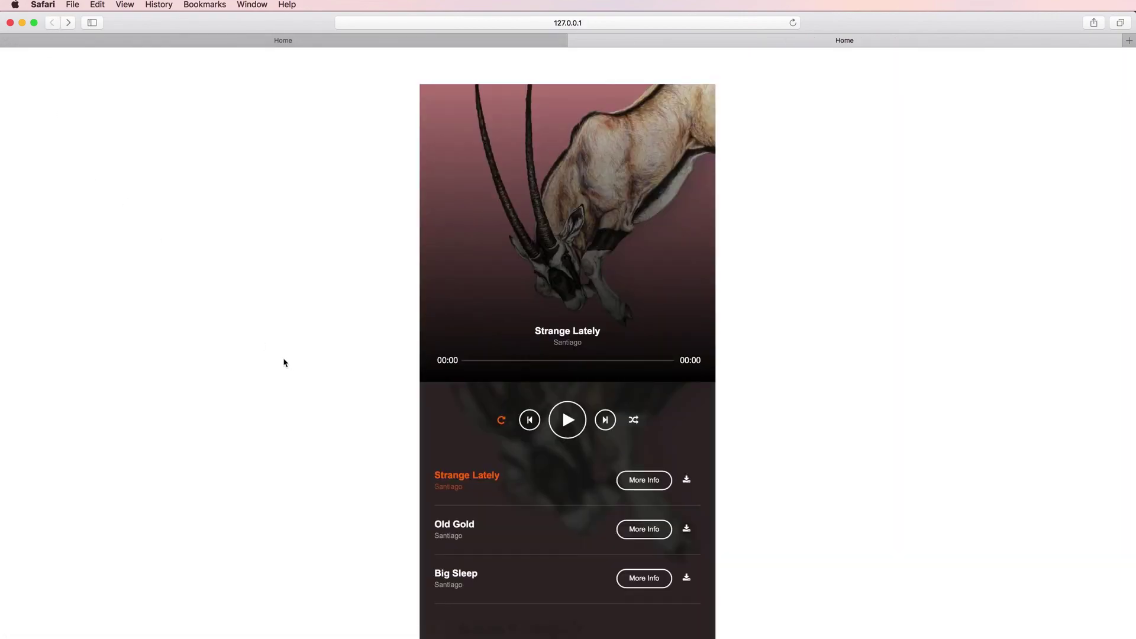
click(567, 421)
click(571, 425)
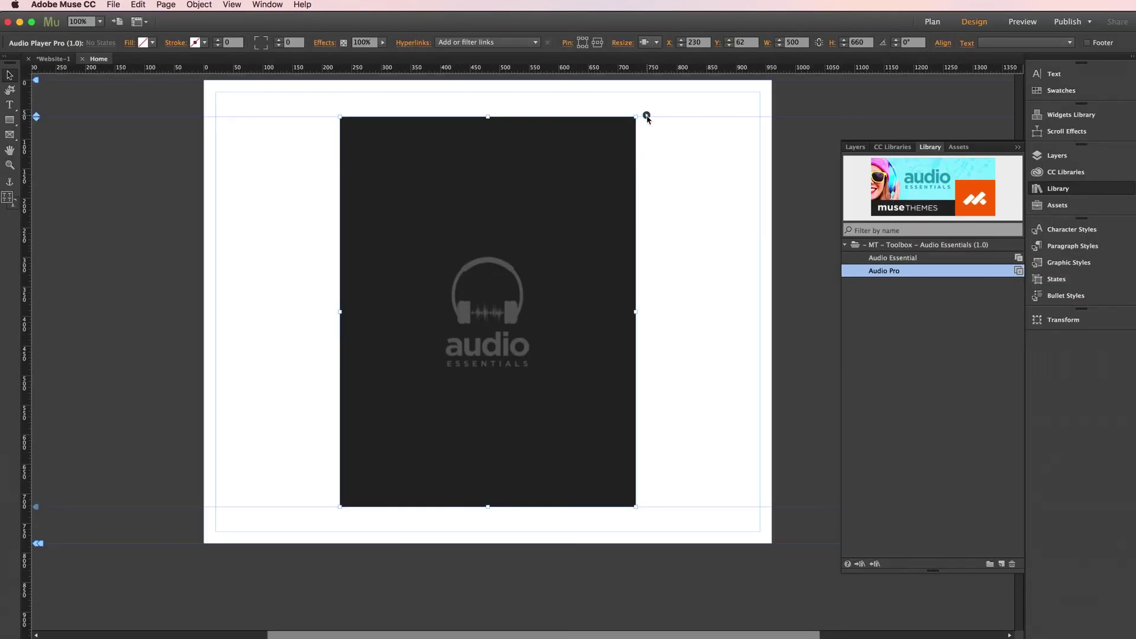
- Switch cover fitting to Fixed Size with playlist cover max width and height of 300 px
click(646, 115)
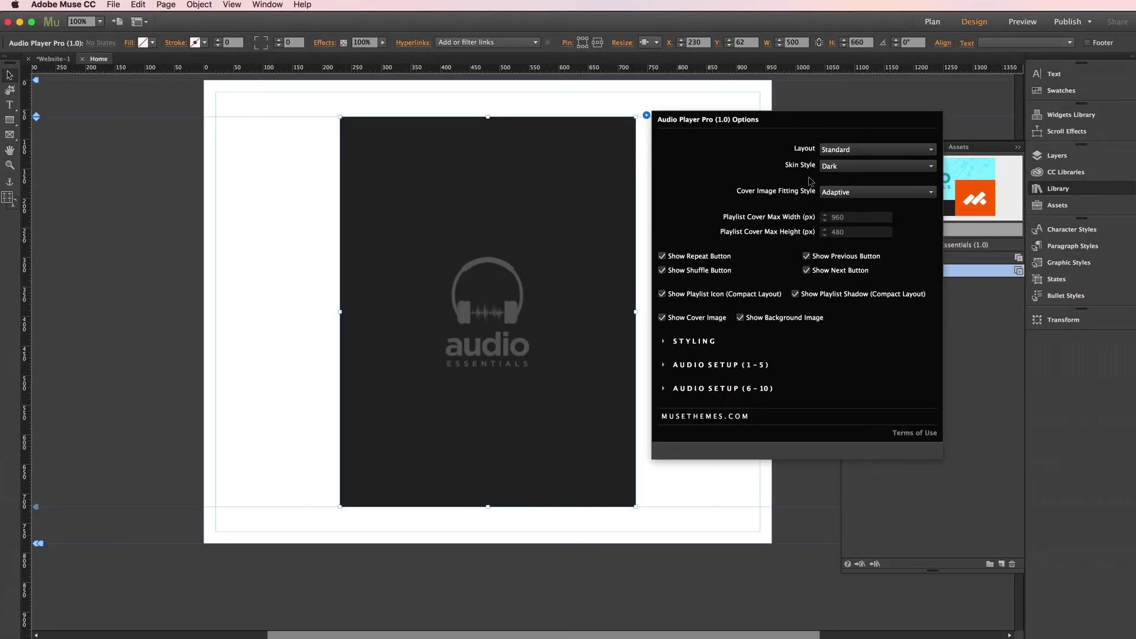
click(835, 192)
click(845, 218)
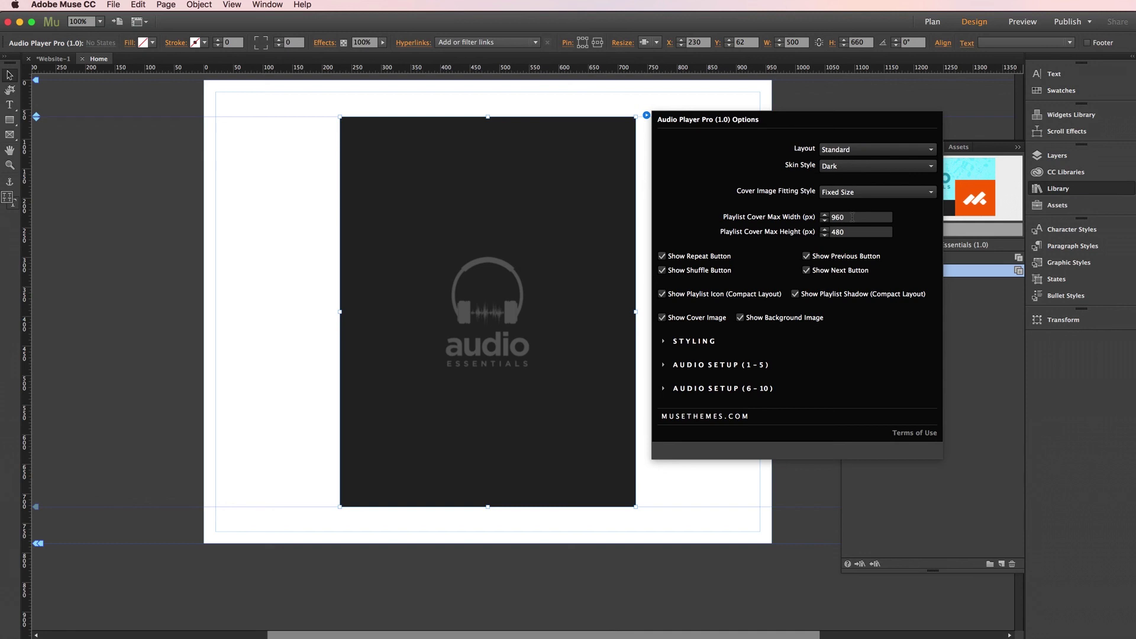
click(852, 217)
text(300)
key(Tab)
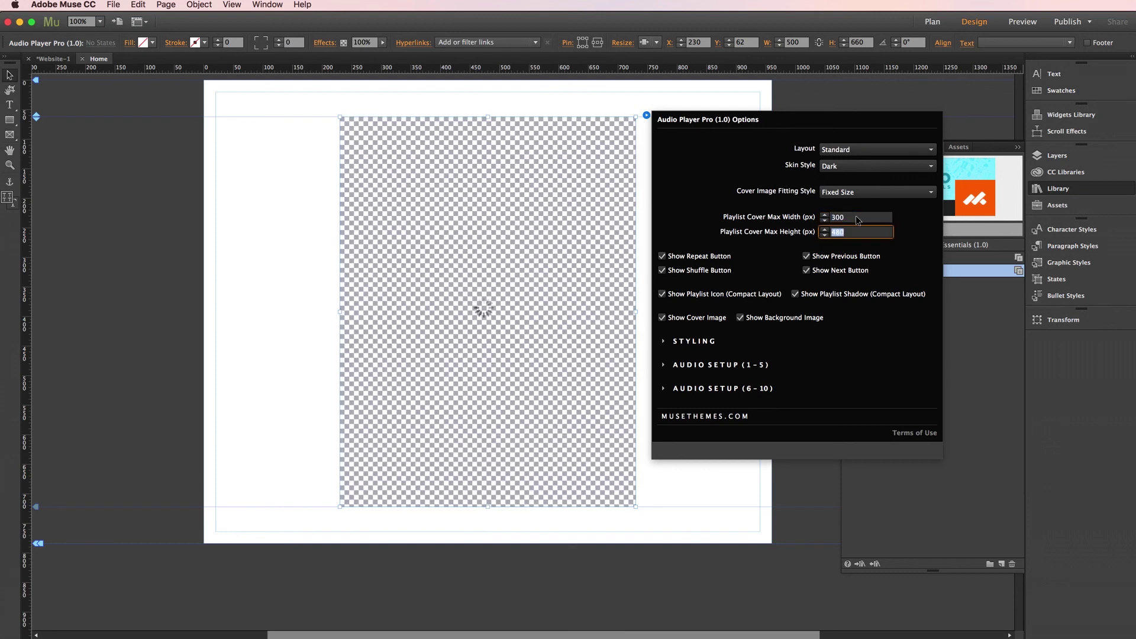
text(300)
key(Return)
- Close the widget options and preview the updated page in Safari with Cmd+Shift+E
click(279, 358)
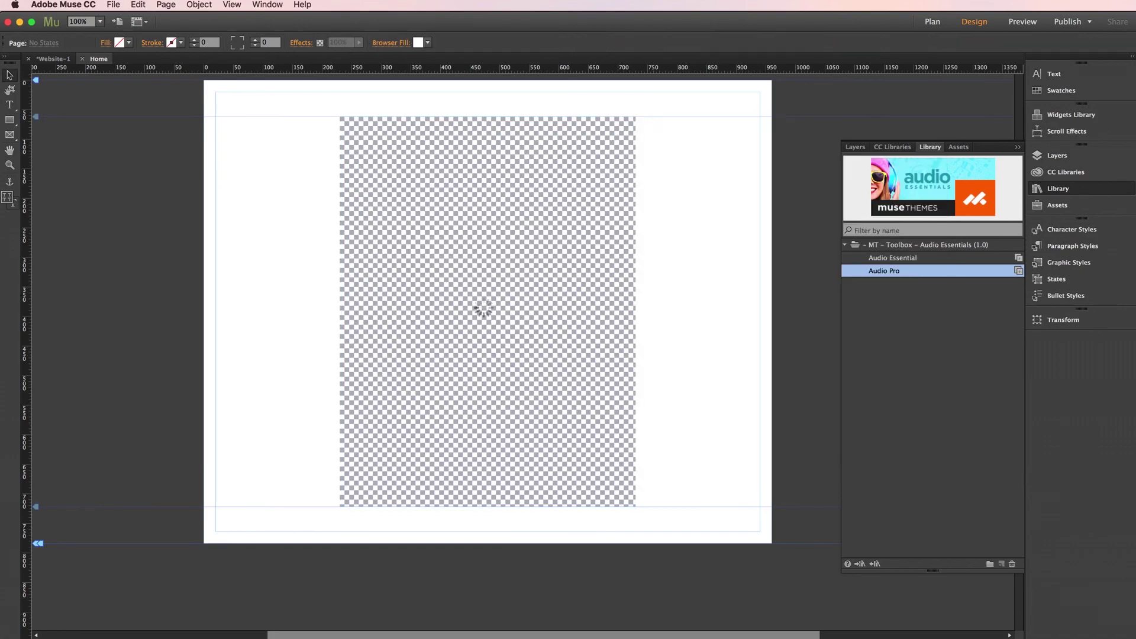
key(super+shift+e)
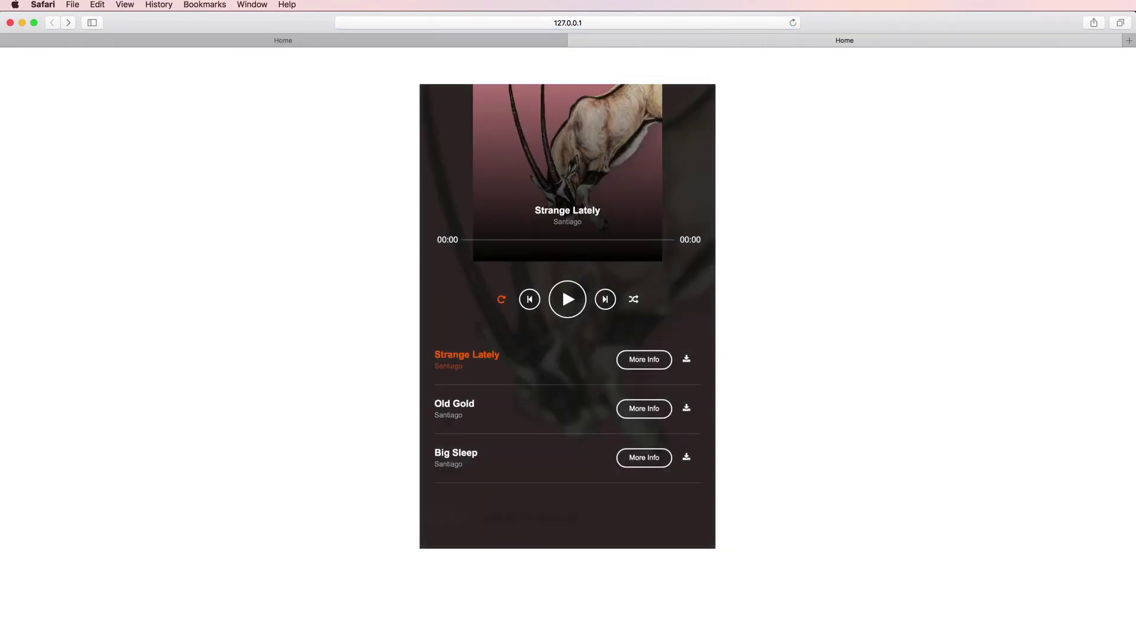